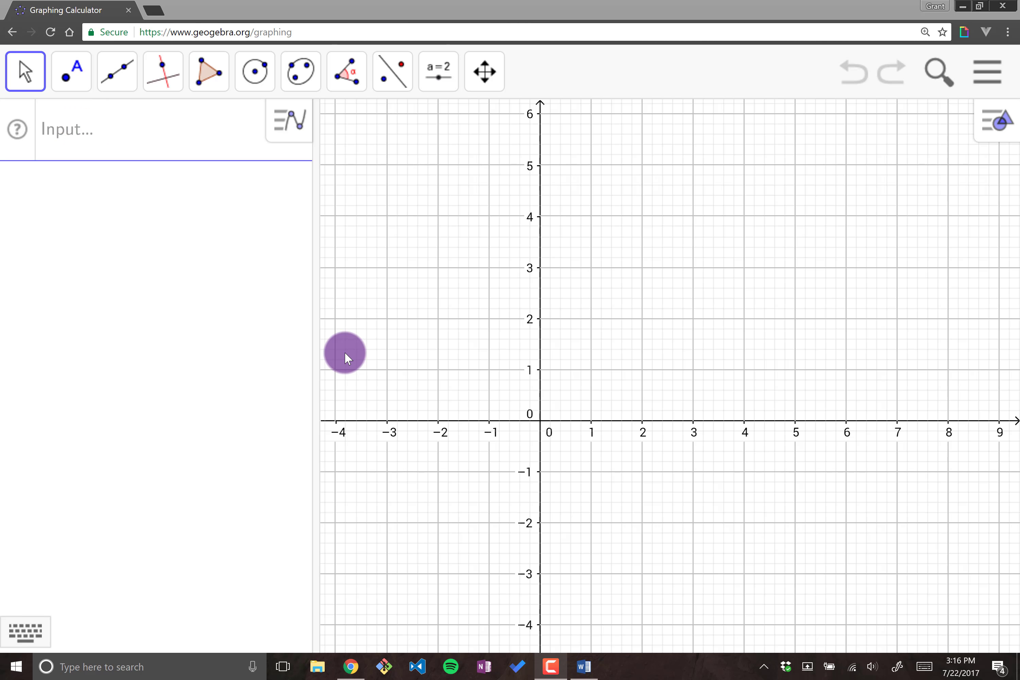
{"action": "left_click", "coordinate": [93, 133]}
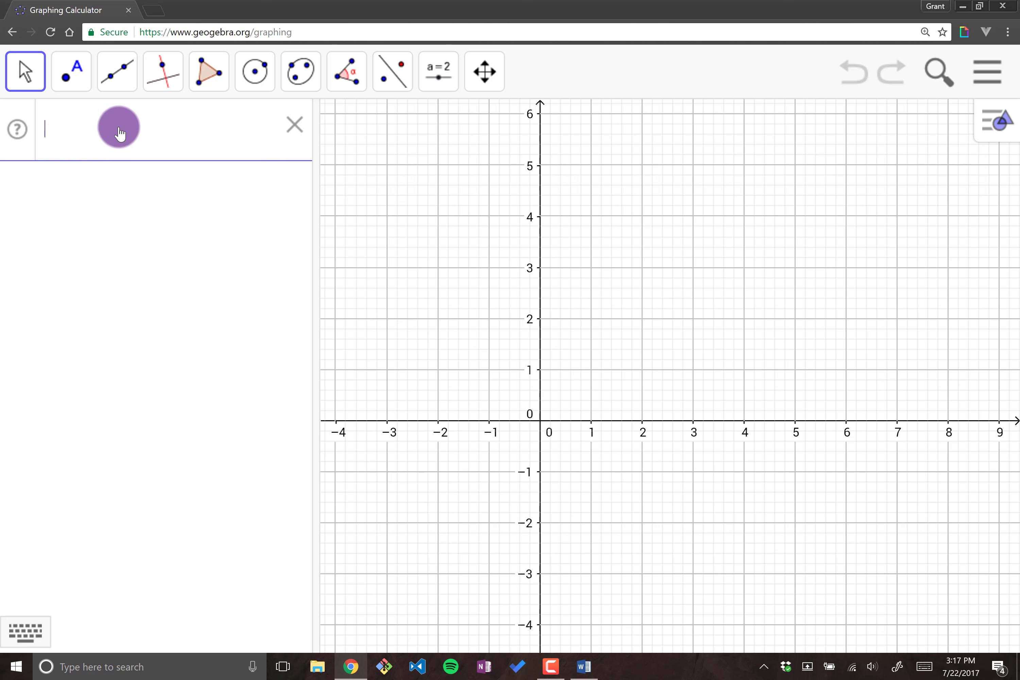
{"action": "left_click", "coordinate": [163, 205]}
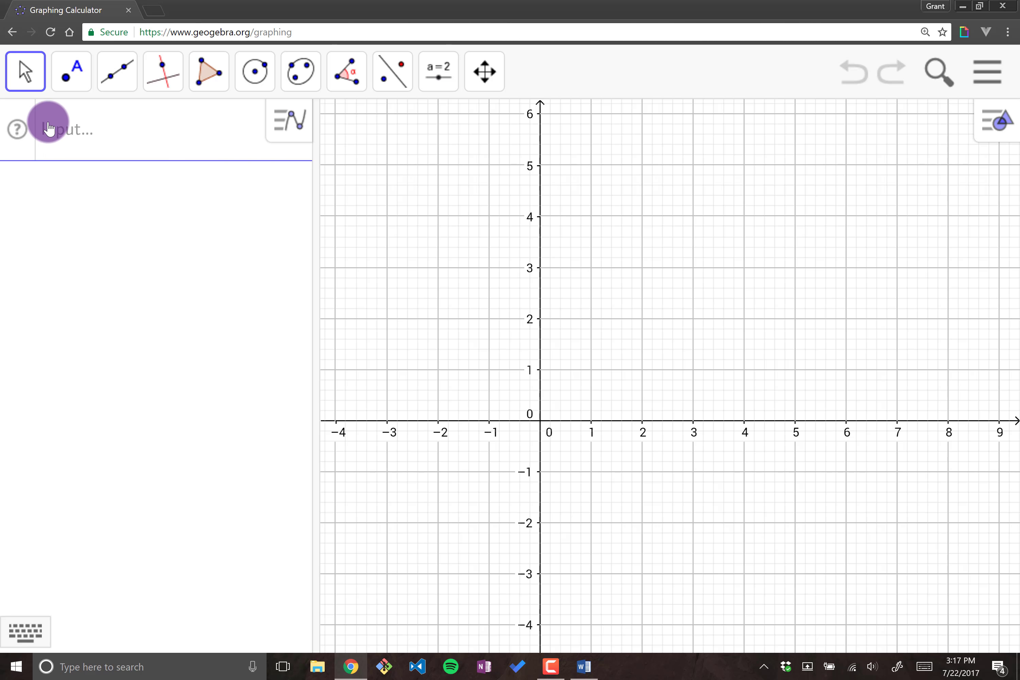
{"action": "left_click", "coordinate": [68, 134]}
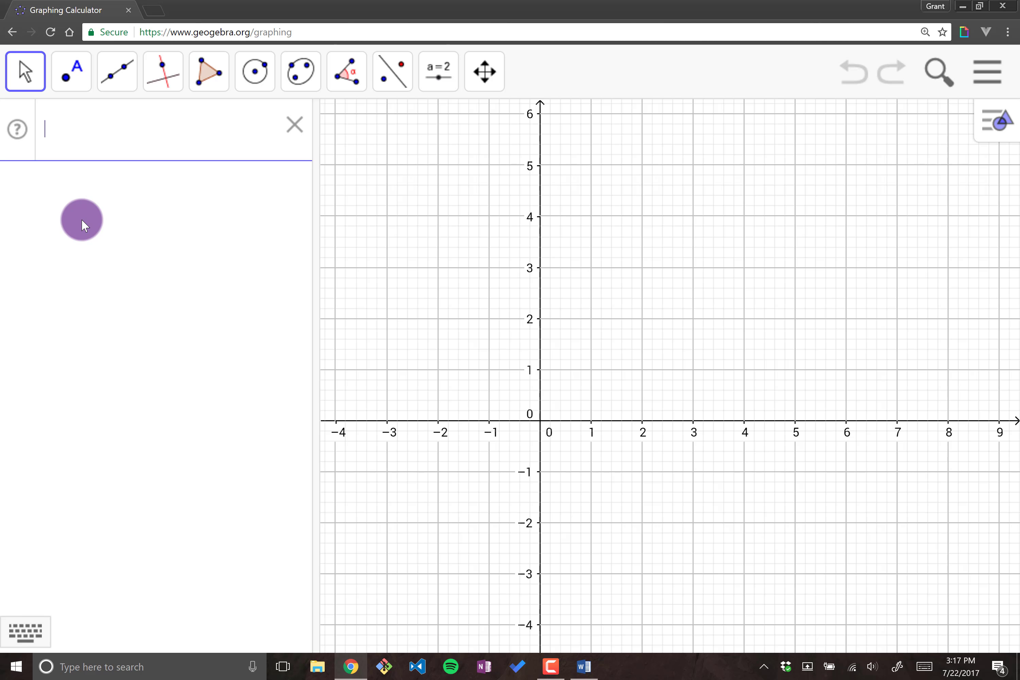
{"action": "type", "text": "Name = "}
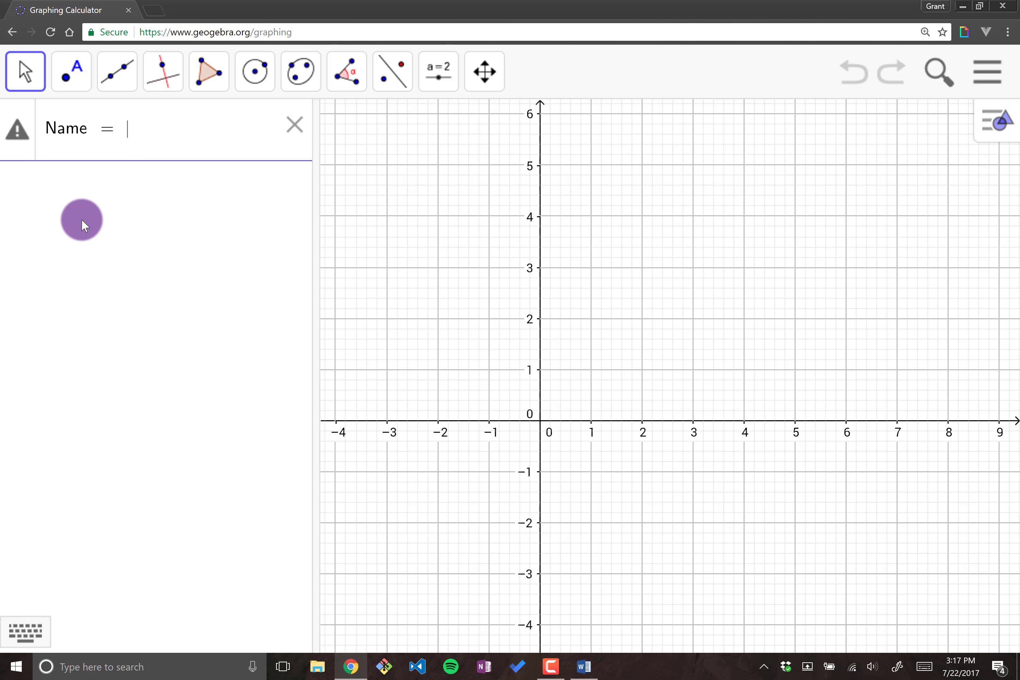
{"action": "type", "text": "Command"}
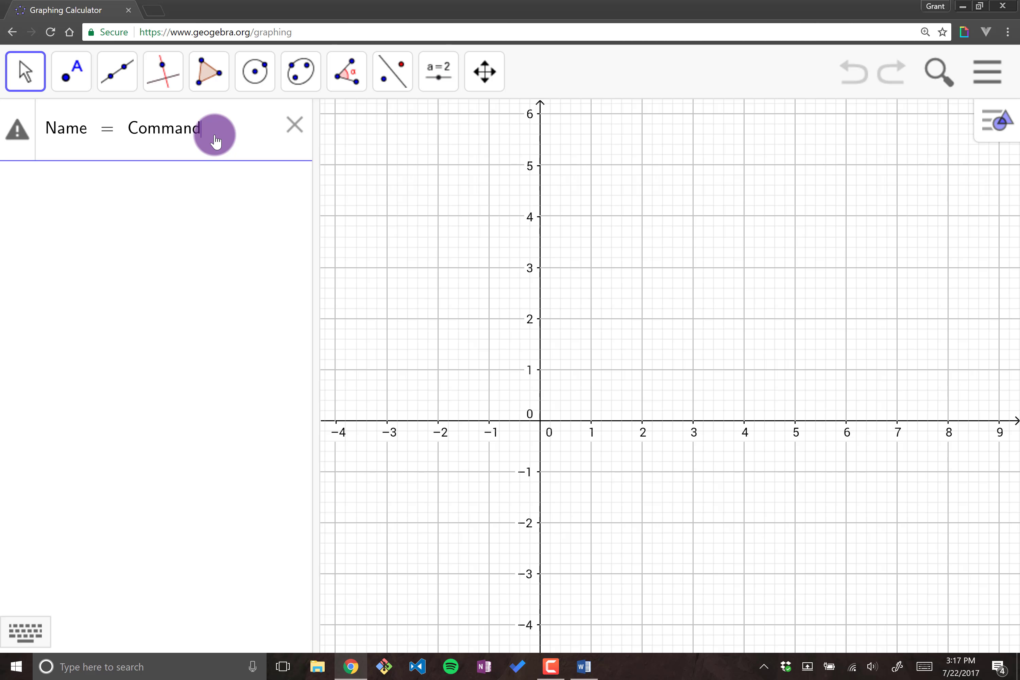
{"action": "key", "text": "BackSpace"}
{"action": "key", "text": "BackSpace"}
{"action": "key", "text": "BackSpace"}
{"action": "key", "text": "BackSpace"}
{"action": "key", "text": "BackSpace"}
{"action": "key", "text": "BackSpace"}
{"action": "key", "text": "BackSpace"}
{"action": "key", "text": "BackSpace"}
{"action": "key", "text": "BackSpace"}
{"action": "key", "text": "BackSpace"}
{"action": "key", "text": "BackSpace"}
{"action": "key", "text": "BackSpace"}
{"action": "key", "text": "BackSpace"}
{"action": "key", "text": "BackSpace"}
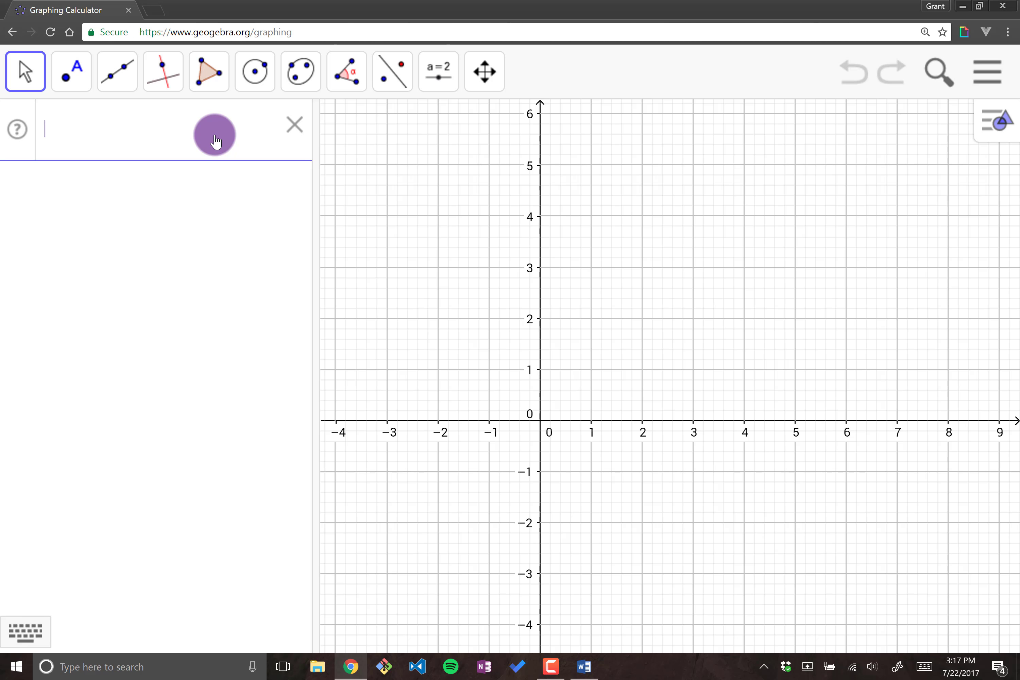
Plot point A = (1, 3) and point B = (4, 1) by entering their definitions.
{"action": "type", "text": "A = (1, 3"}
{"action": "key", "text": "Return"}
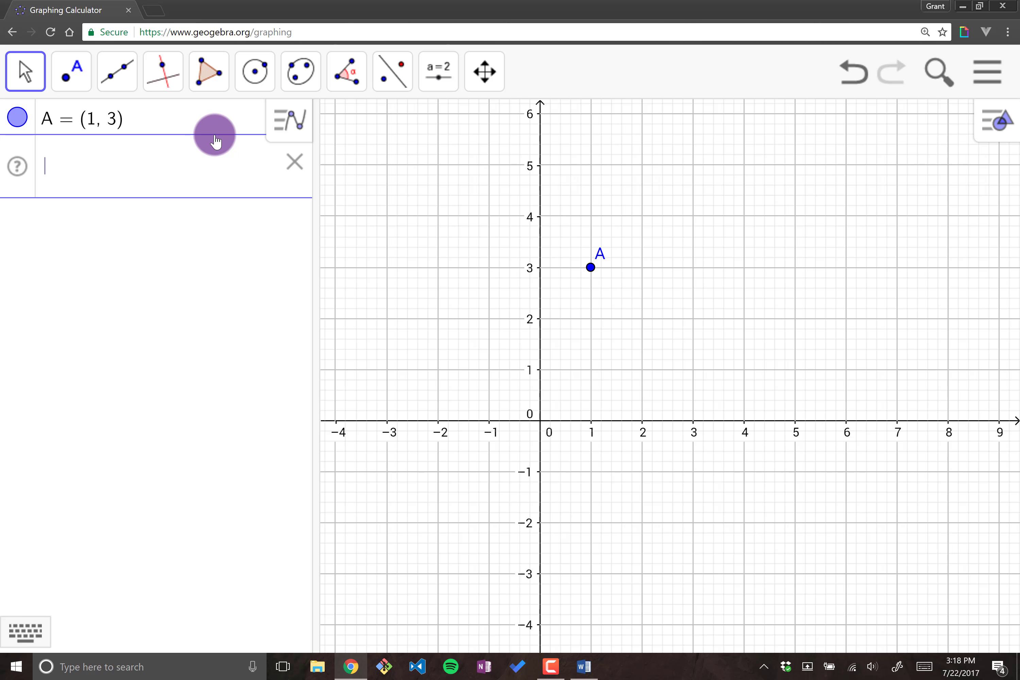
{"action": "type", "text": "B = ("}
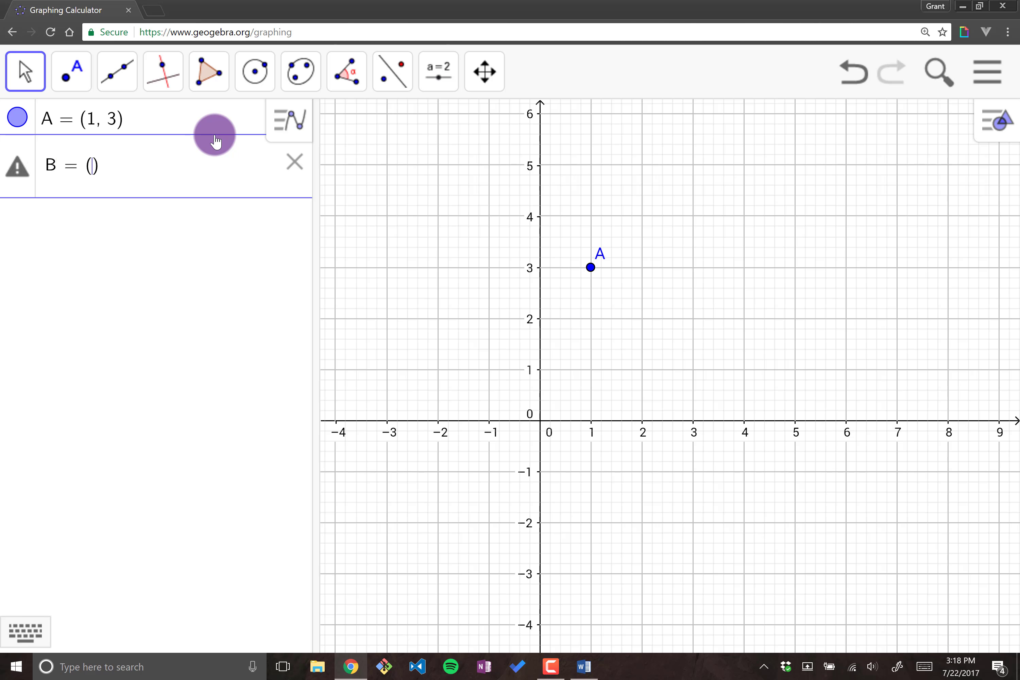
{"action": "type", "text": "4, 1"}
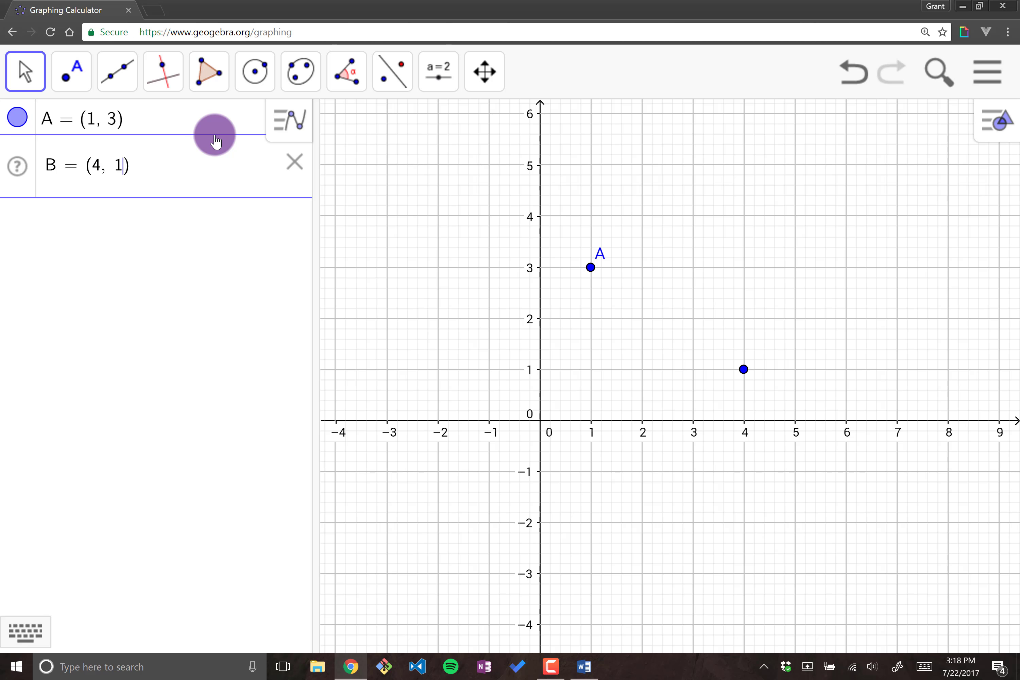
{"action": "key", "text": "Return"}
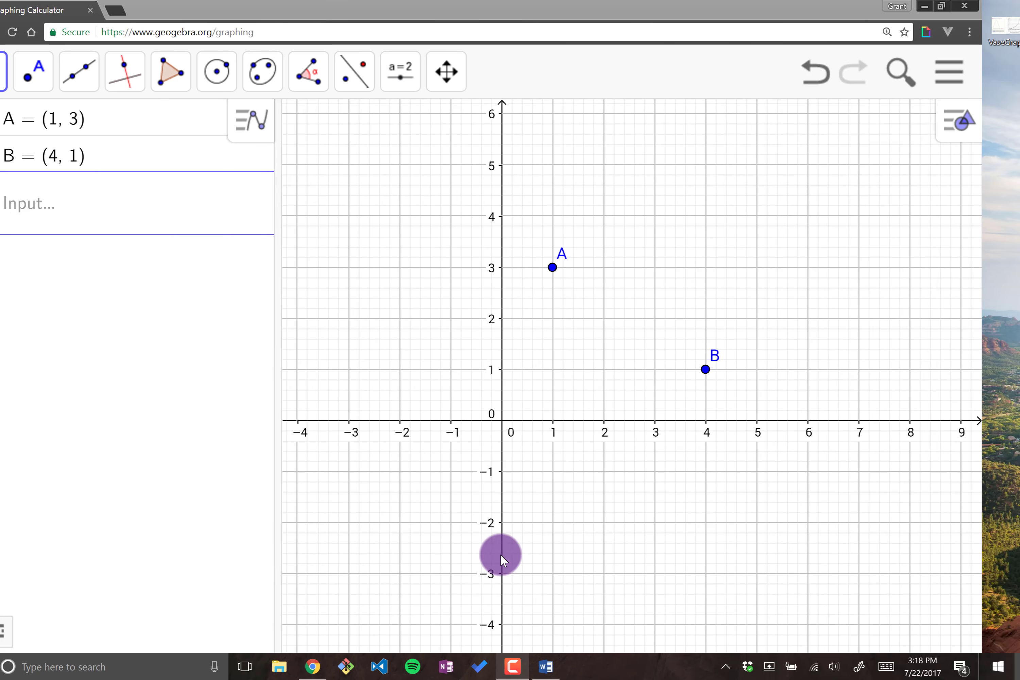
Create a segment named Seg between points A and B with the command Seg = Segment(A, B).
{"action": "left_click", "coordinate": [180, 213]}
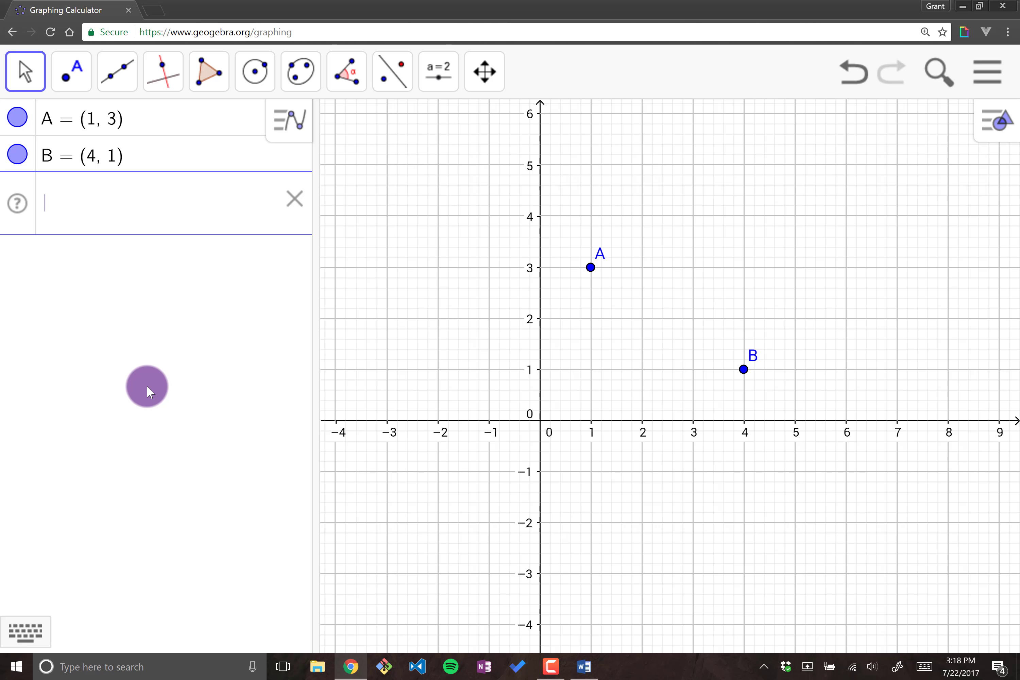
{"action": "type", "text": "Seg"}
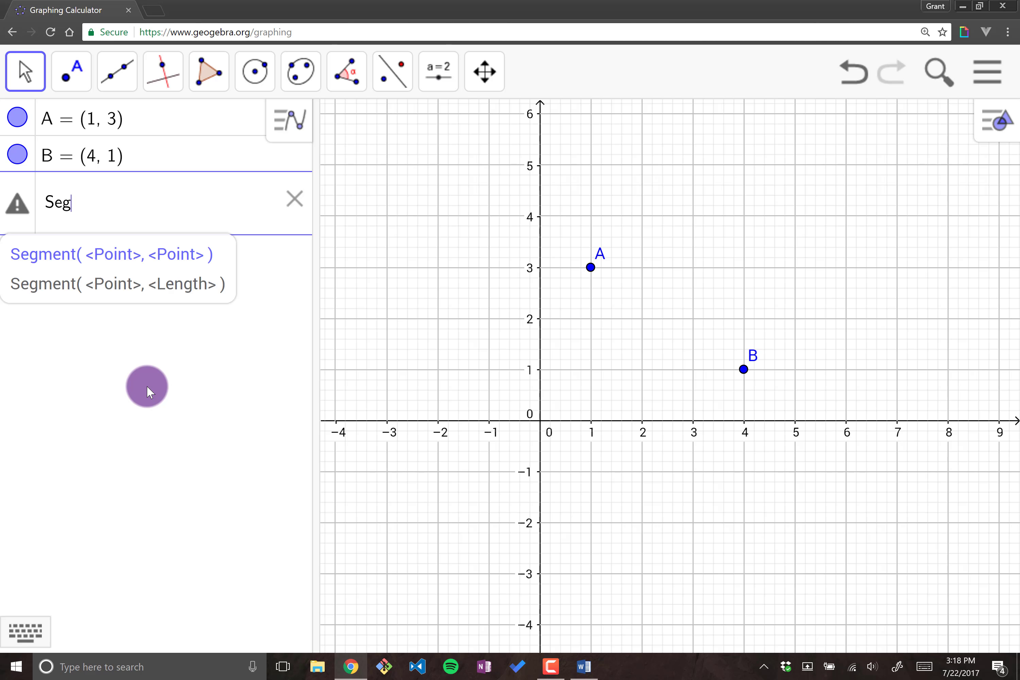
{"action": "type", "text": " = "}
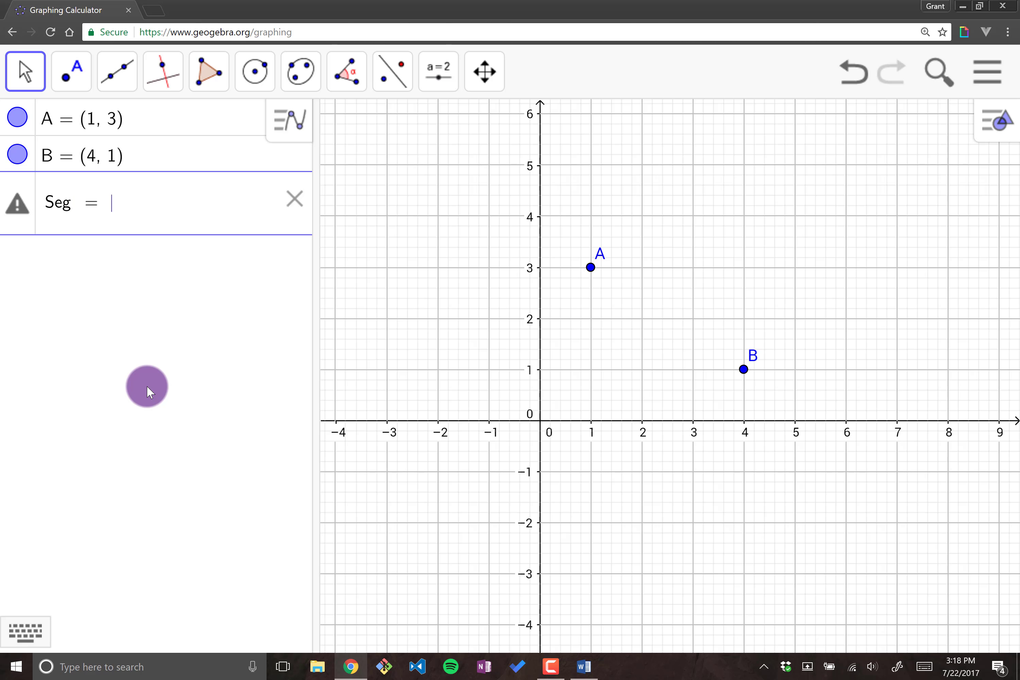
{"action": "type", "text": "Segment"}
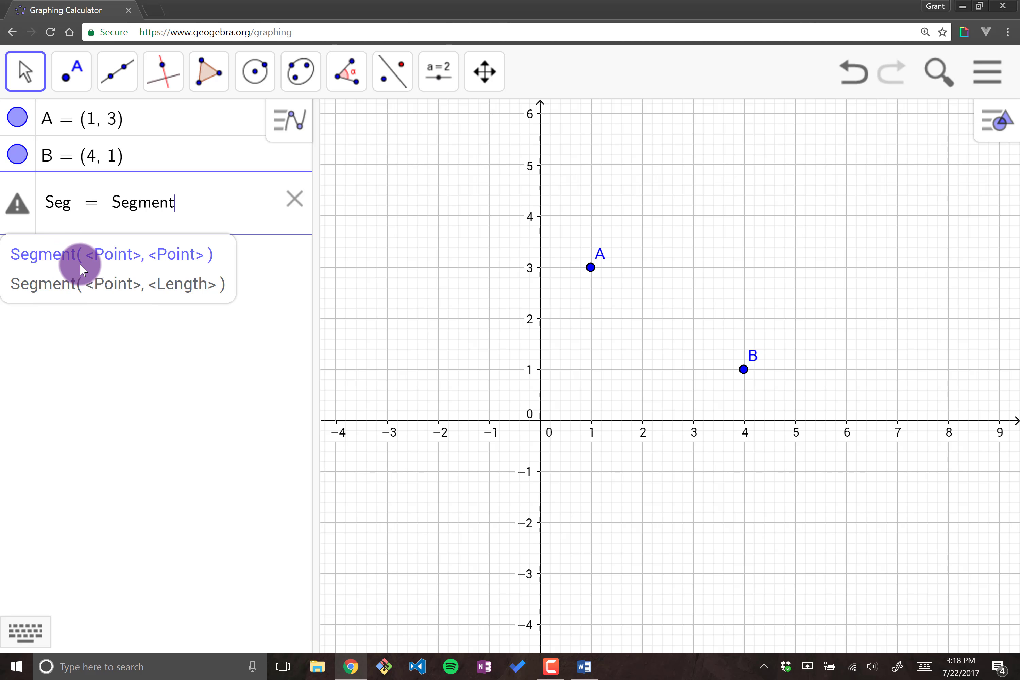
{"action": "left_click", "coordinate": [132, 261]}
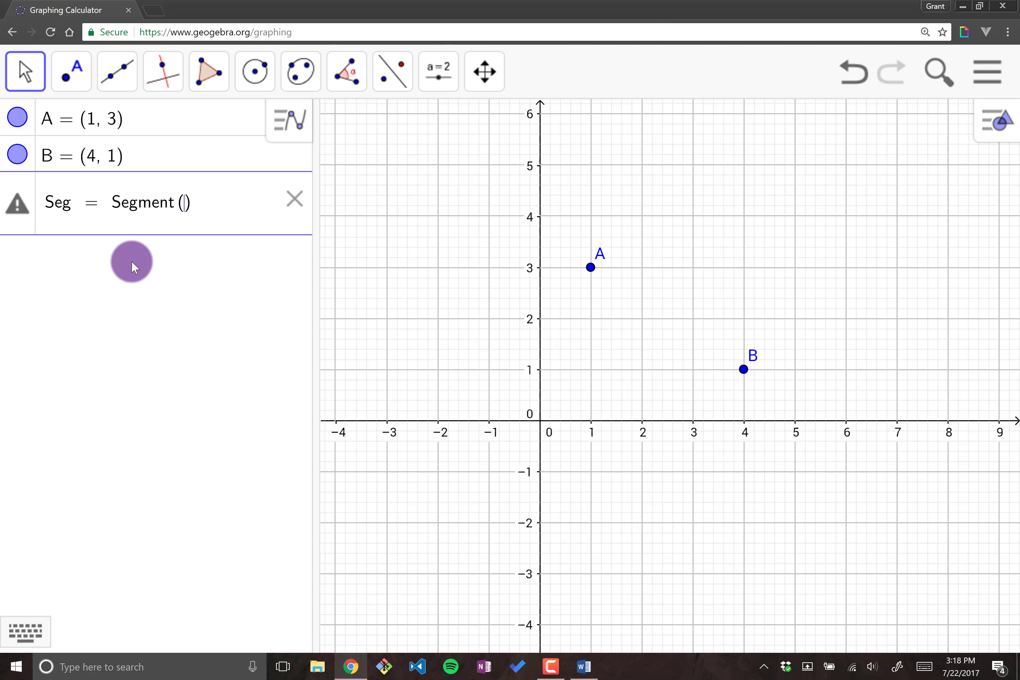
{"action": "type", "text": "A, B"}
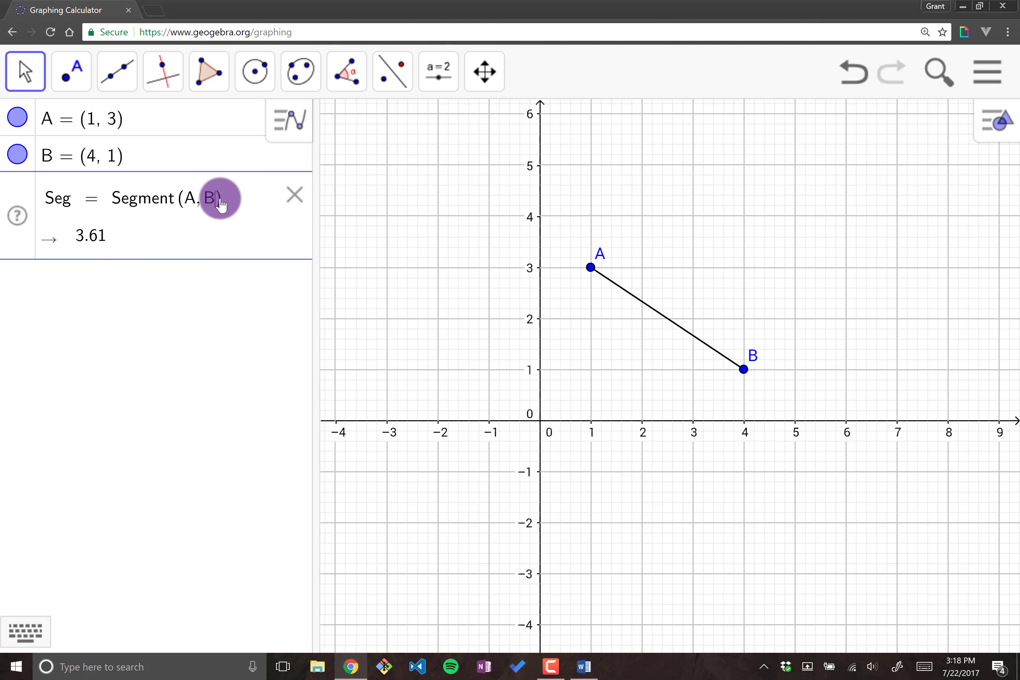
{"action": "key", "text": "Return"}
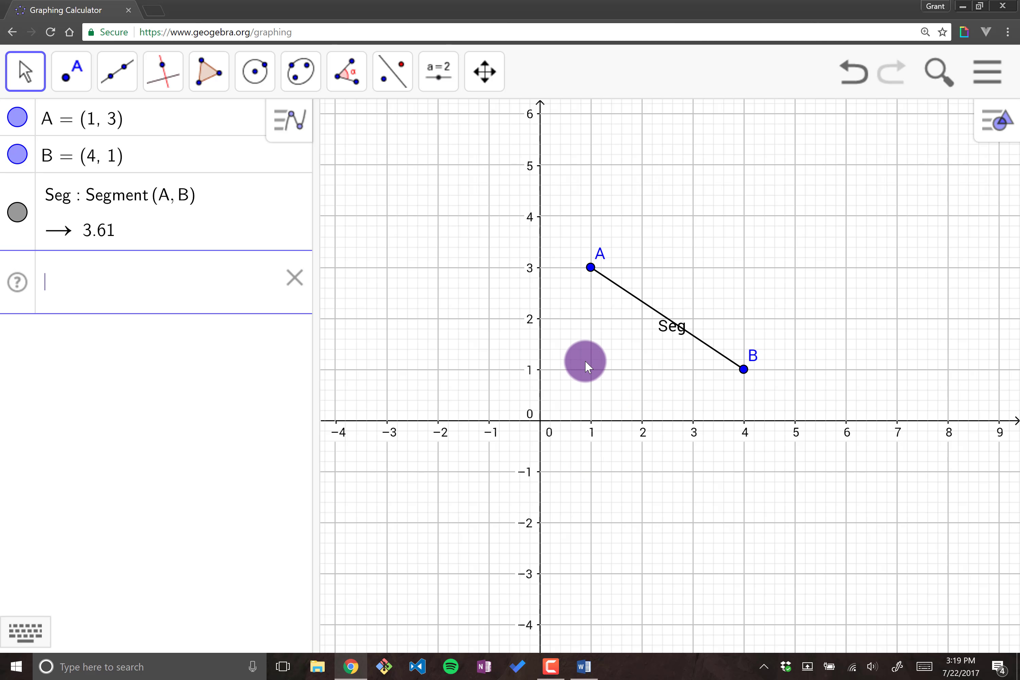
Turn on the display of the separate Input Bar in the view settings.
{"action": "left_click", "coordinate": [984, 80]}
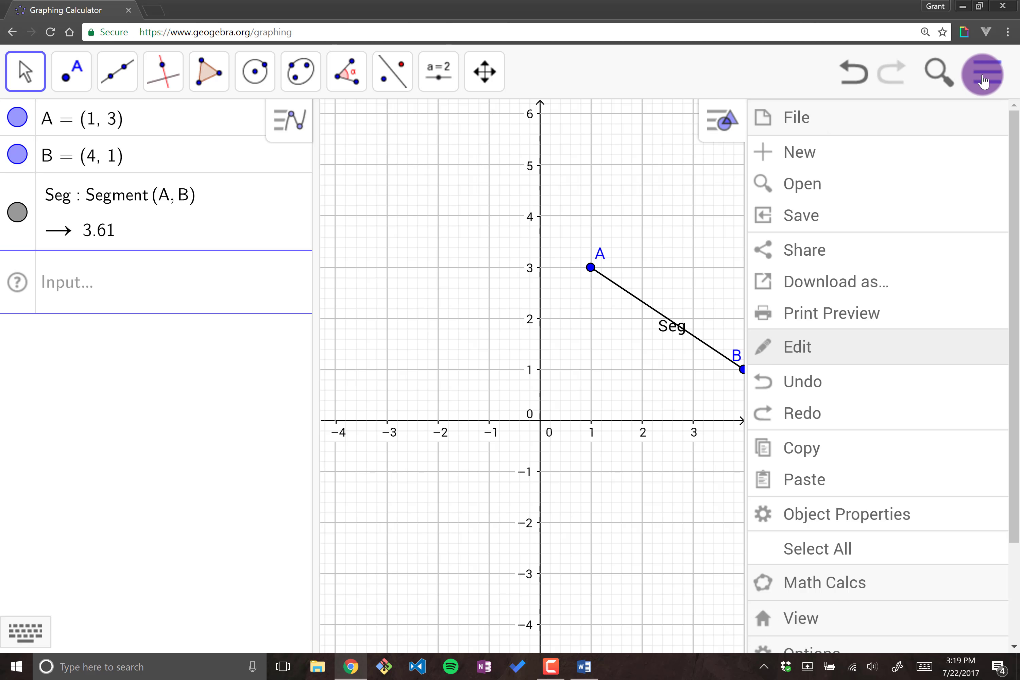
{"action": "scroll", "coordinate": [852, 553], "scroll_direction": "down", "scroll_amount": 3}
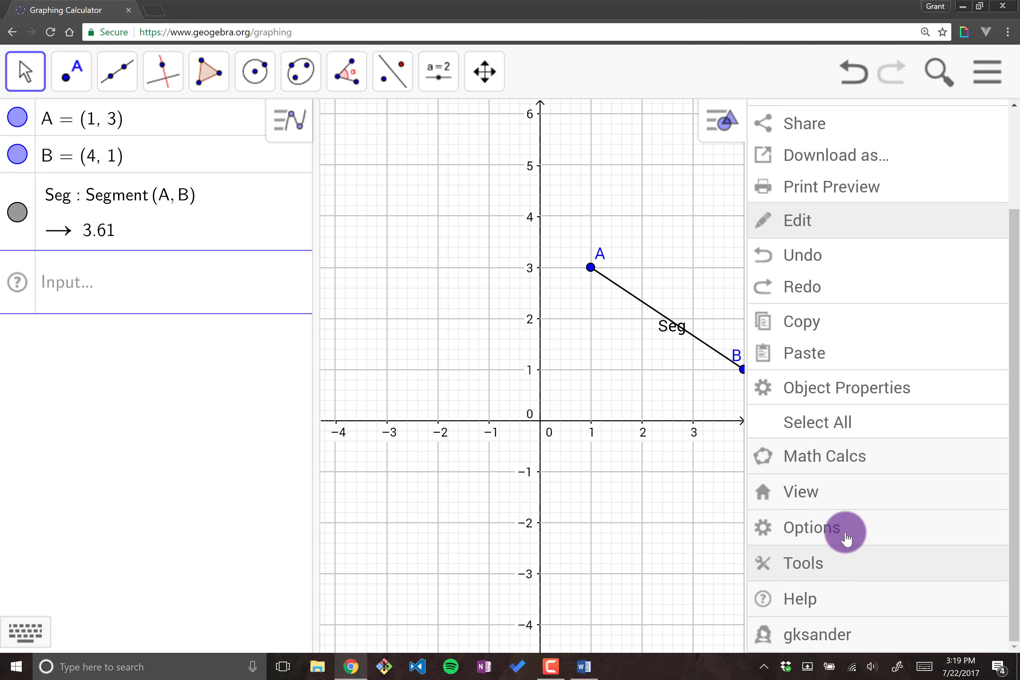
{"action": "left_click", "coordinate": [825, 500]}
{"action": "scroll", "coordinate": [834, 417], "scroll_direction": "down", "scroll_amount": 5}
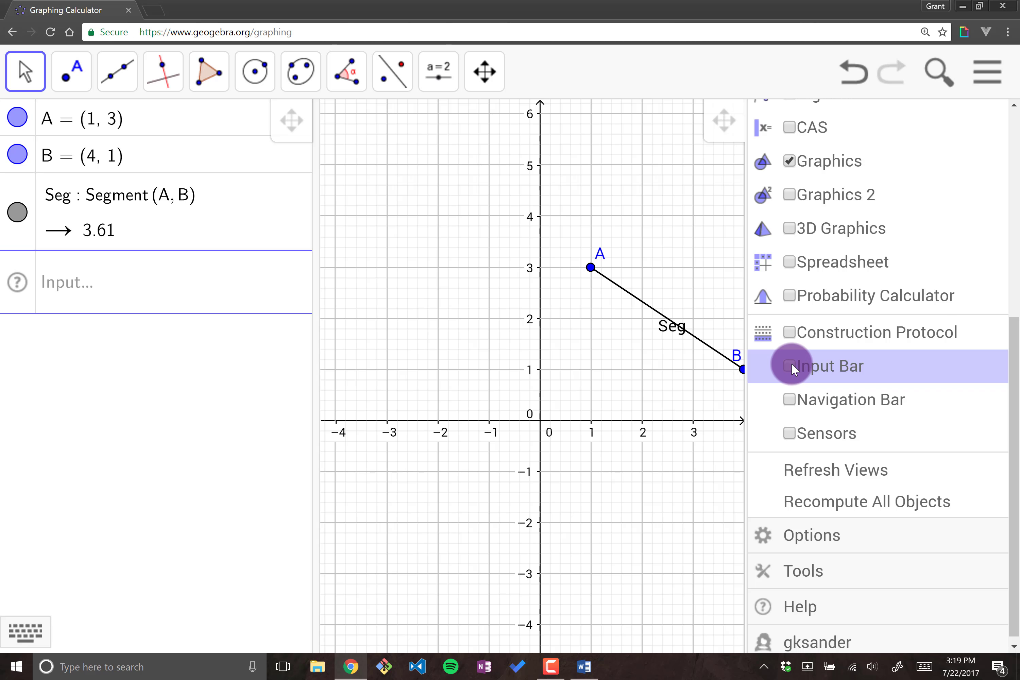
{"action": "left_click", "coordinate": [792, 367]}
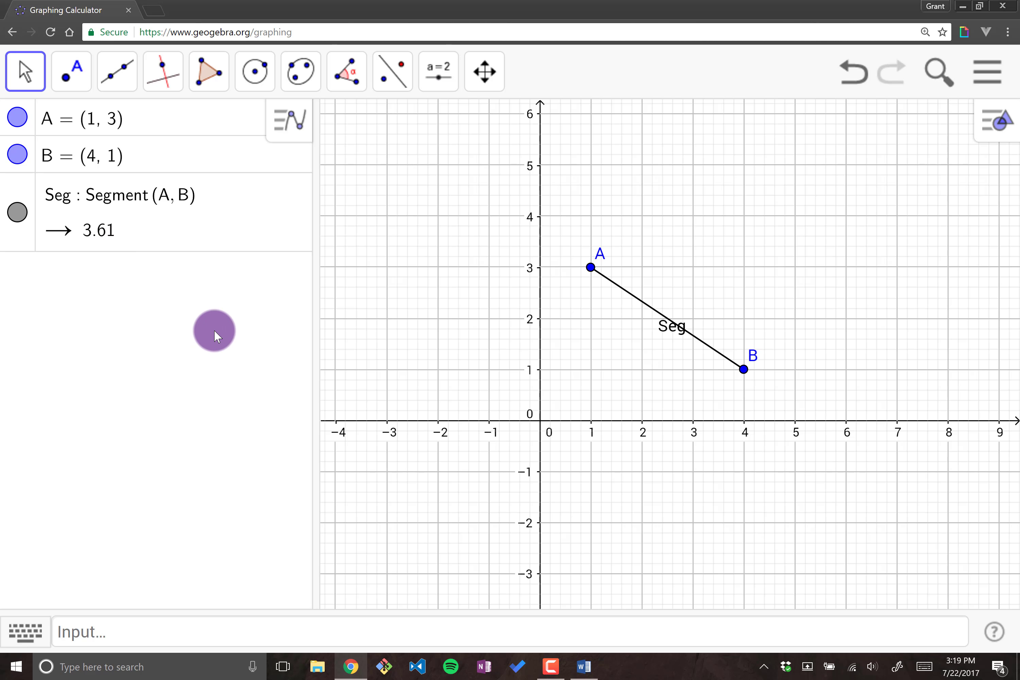
{"action": "left_click", "coordinate": [125, 634]}
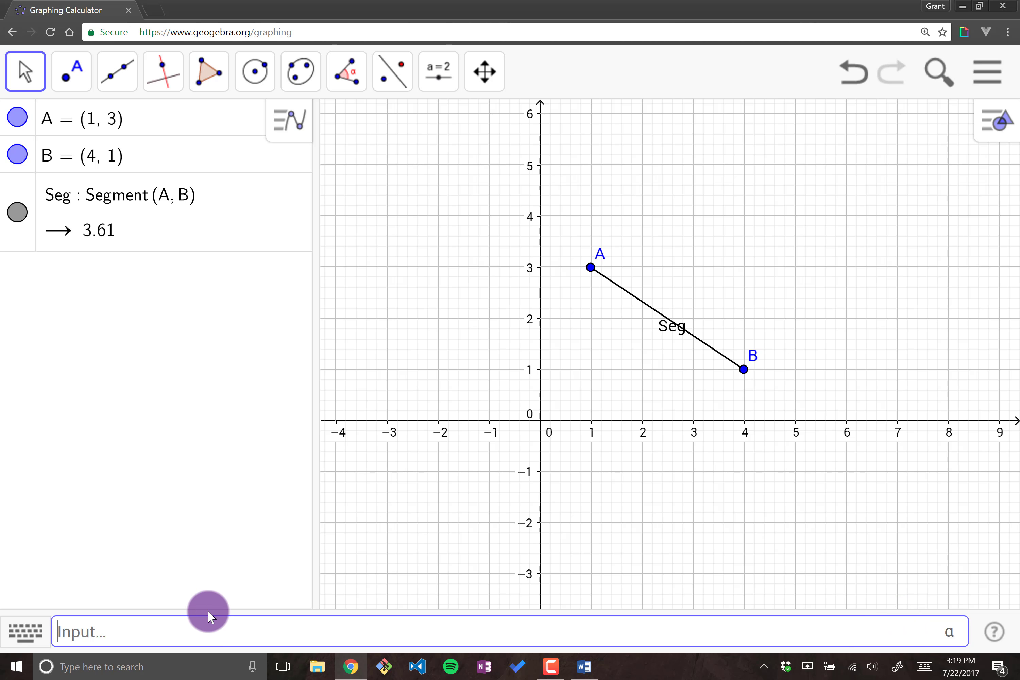
{"action": "type", "text": "C = (4,4)"}
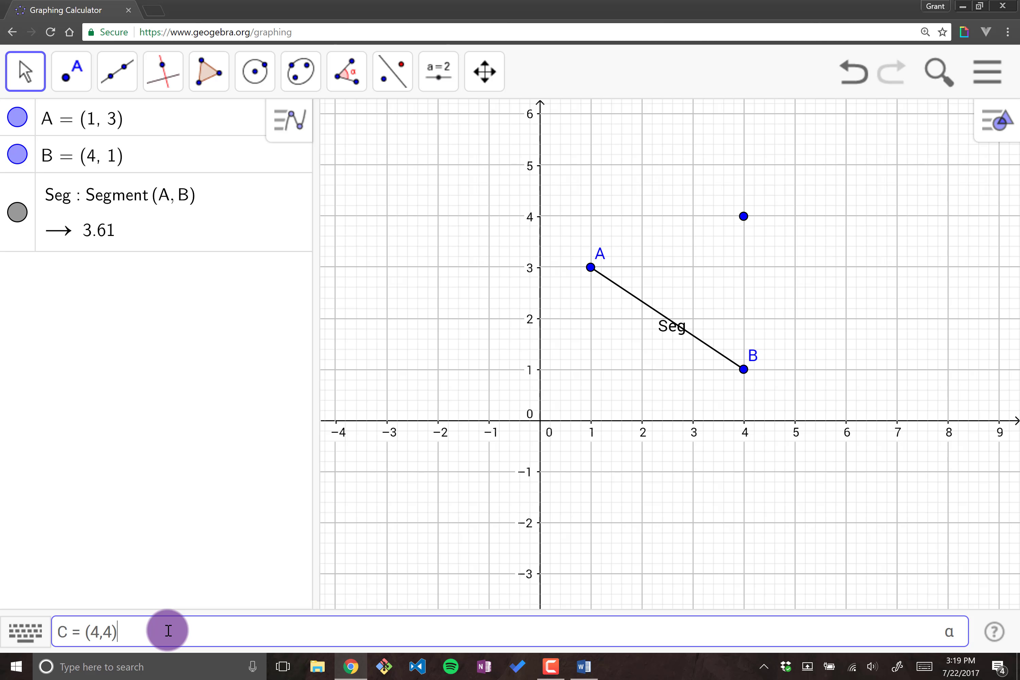
{"action": "left_click_drag", "start_coordinate": [118, 632], "coordinate": [26, 637]}
{"action": "key", "text": "BackSpace"}
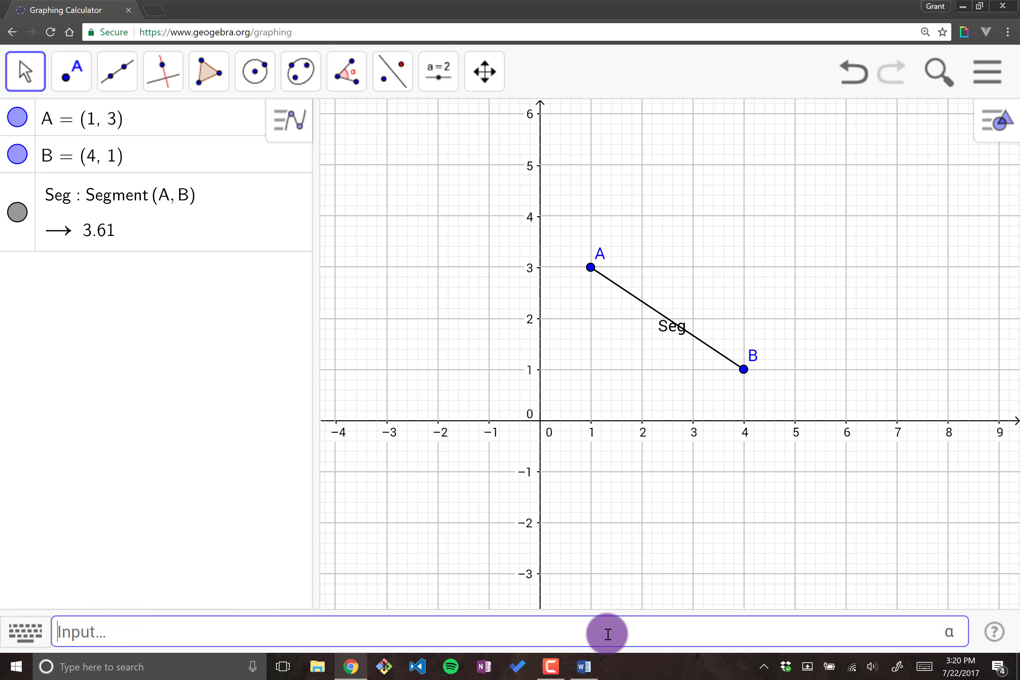
Open the input help and look through the list of mathematical functions.
{"action": "left_click", "coordinate": [995, 632]}
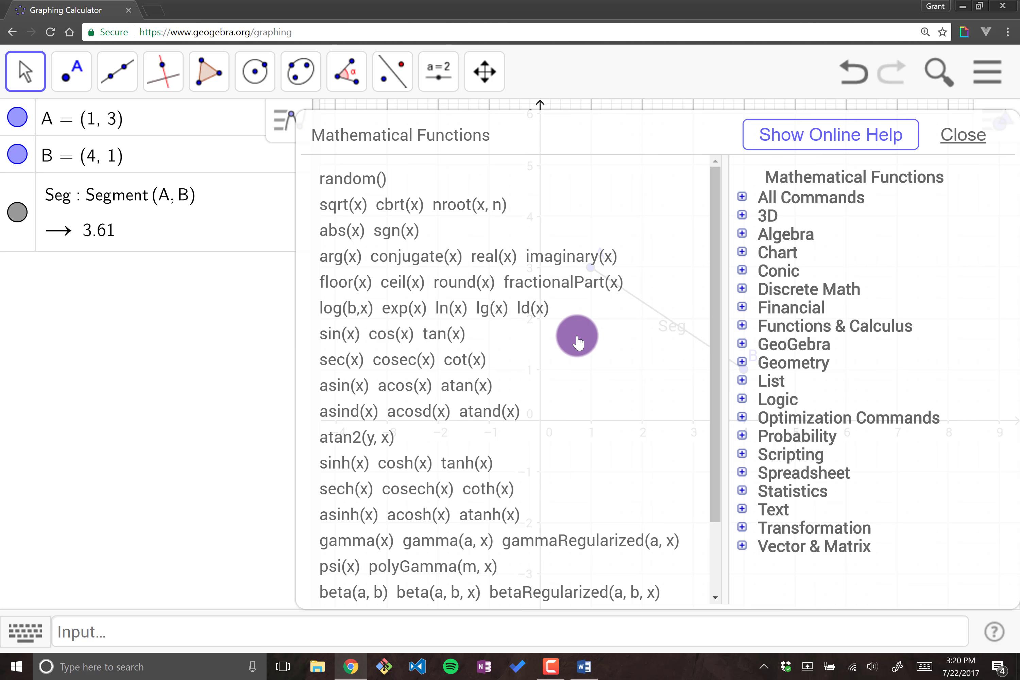
{"action": "scroll", "coordinate": [527, 311], "scroll_direction": "down", "scroll_amount": 3}
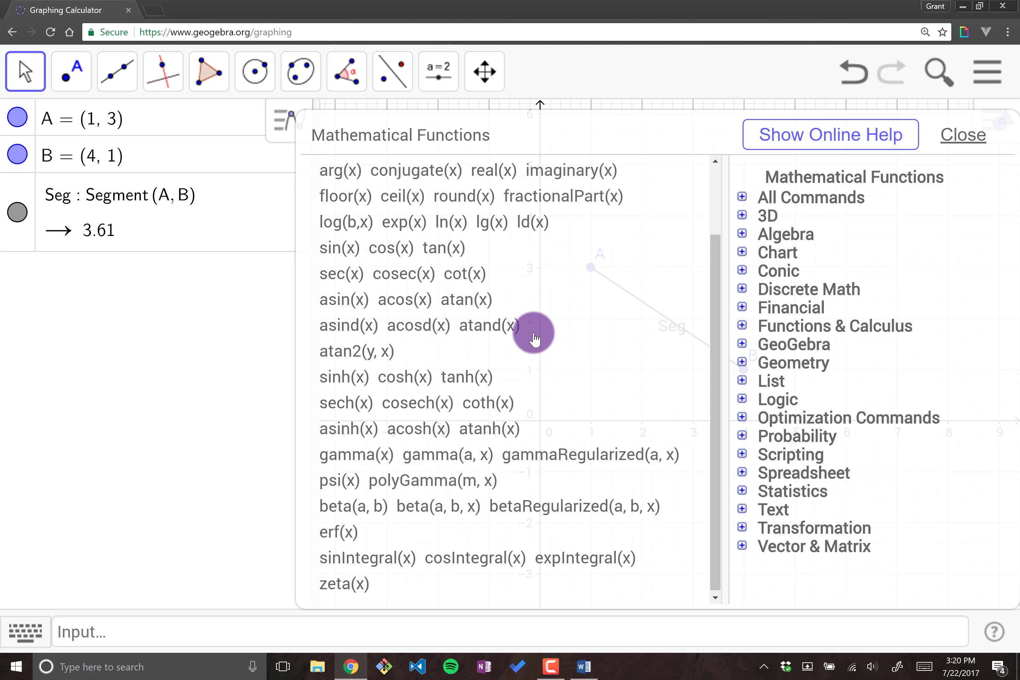
{"action": "scroll", "coordinate": [447, 365], "scroll_direction": "up", "scroll_amount": 2}
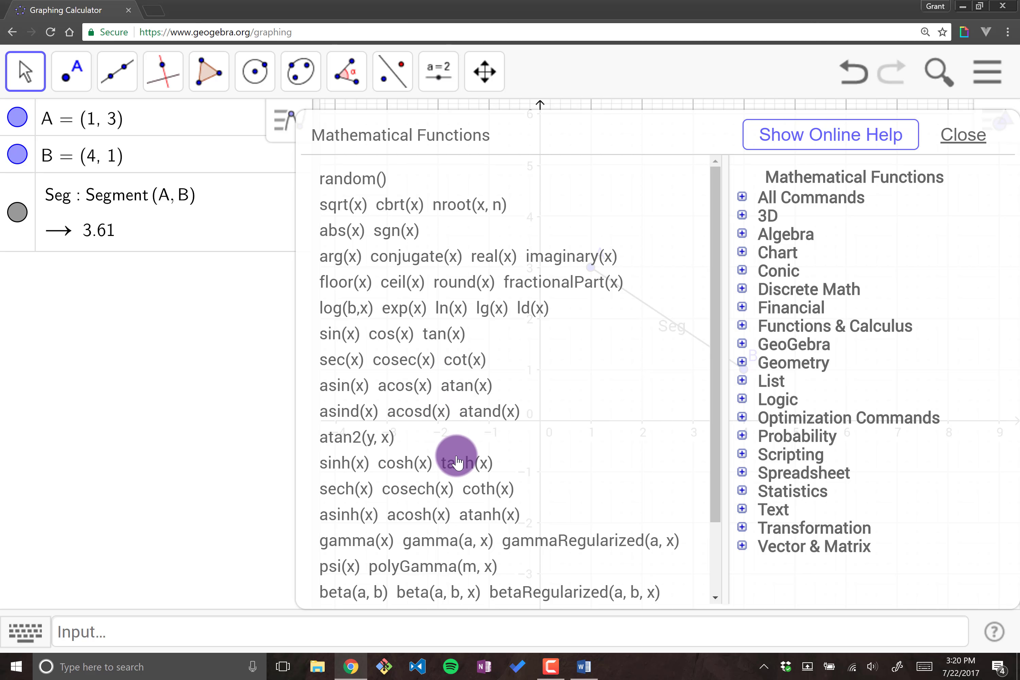
{"action": "scroll", "coordinate": [455, 456], "scroll_direction": "down", "scroll_amount": 2}
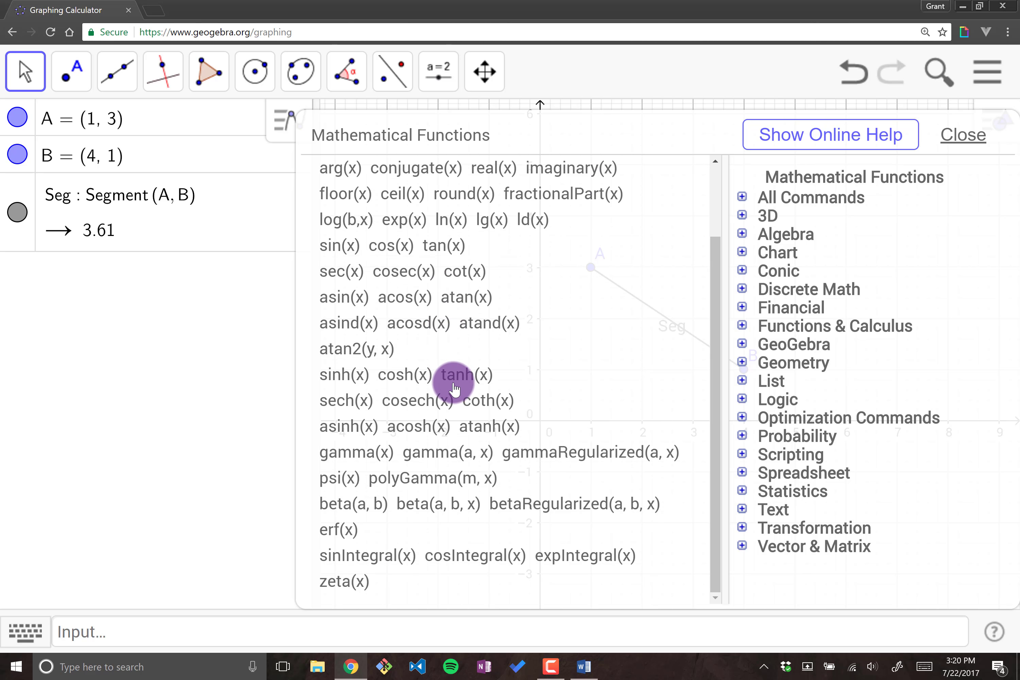
{"action": "scroll", "coordinate": [451, 395], "scroll_direction": "up", "scroll_amount": 2}
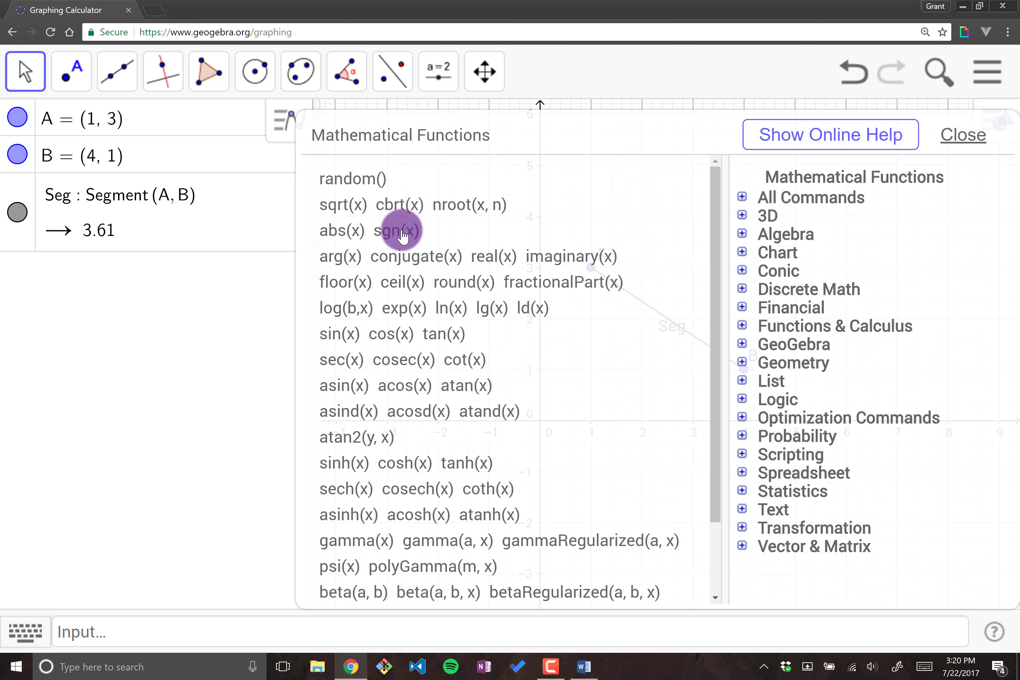
{"action": "scroll", "coordinate": [395, 290], "scroll_direction": "down", "scroll_amount": 3}
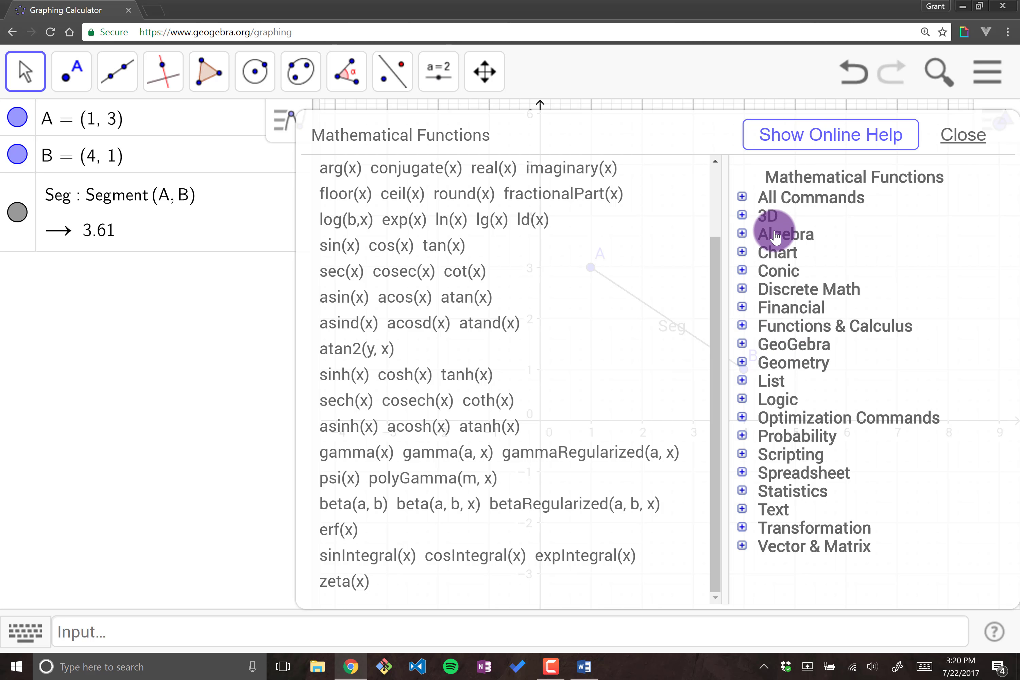
Look up the syntax of the Cylinder command among the 3D commands, browse the other categories and close the help.
{"action": "left_click", "coordinate": [767, 216]}
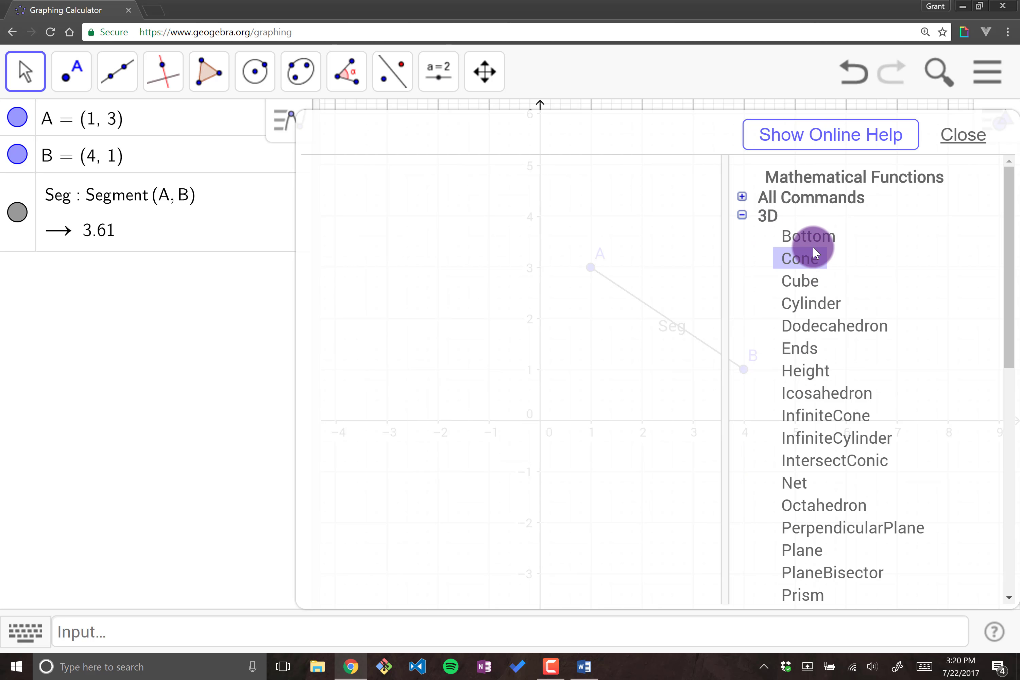
{"action": "left_click", "coordinate": [811, 305]}
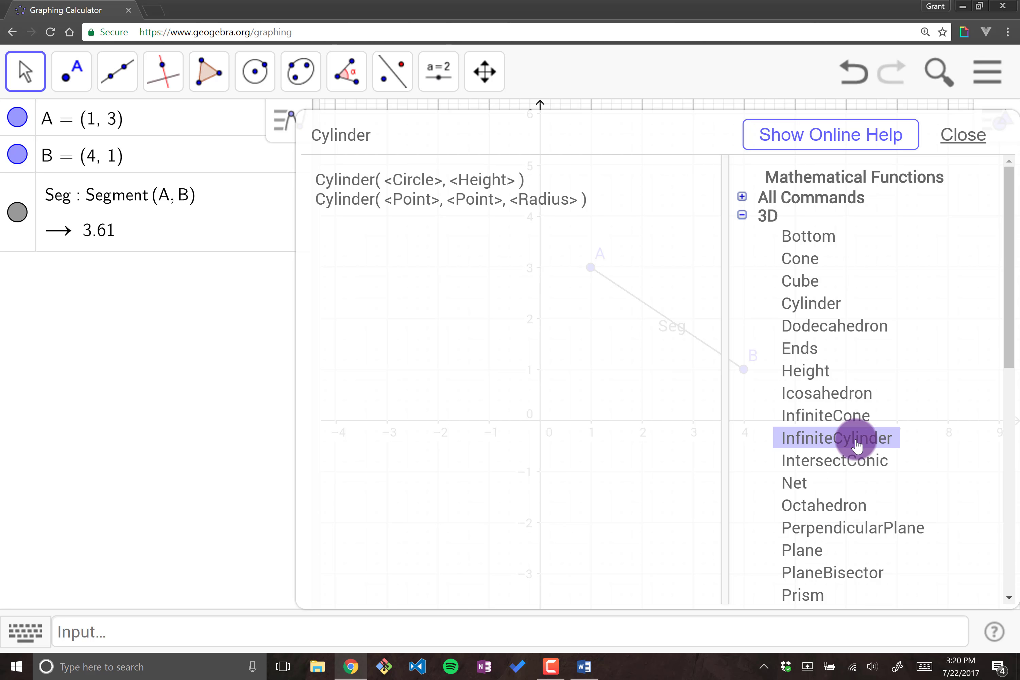
{"action": "scroll", "coordinate": [858, 426], "scroll_direction": "down", "scroll_amount": 3}
{"action": "scroll", "coordinate": [918, 378], "scroll_direction": "down", "scroll_amount": 8}
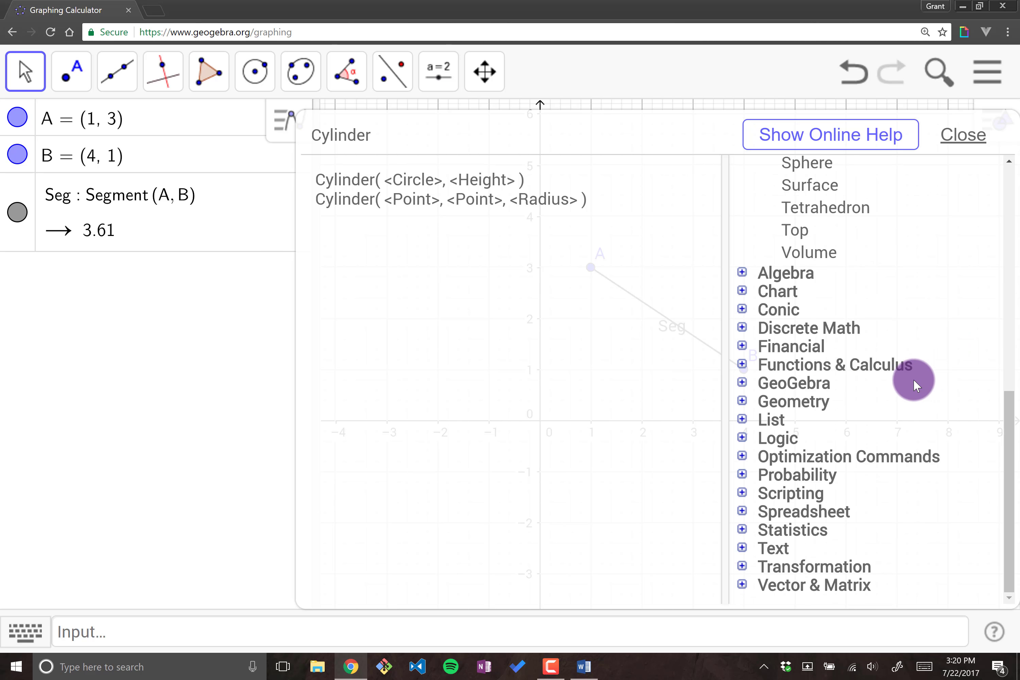
{"action": "scroll", "coordinate": [843, 398], "scroll_direction": "up", "scroll_amount": 10}
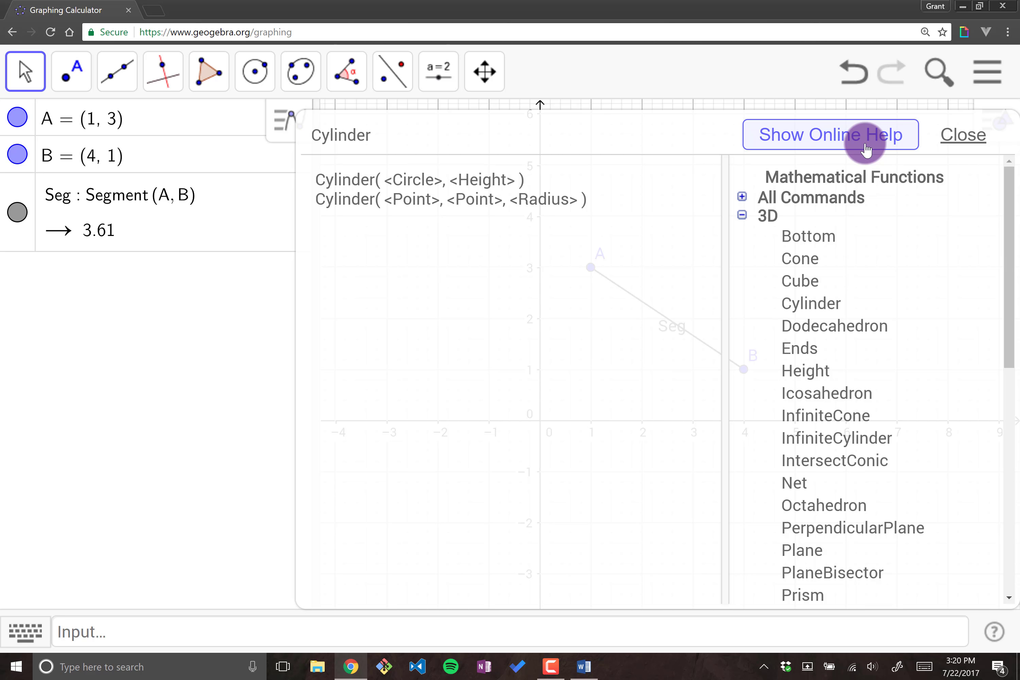
{"action": "left_click", "coordinate": [953, 137]}
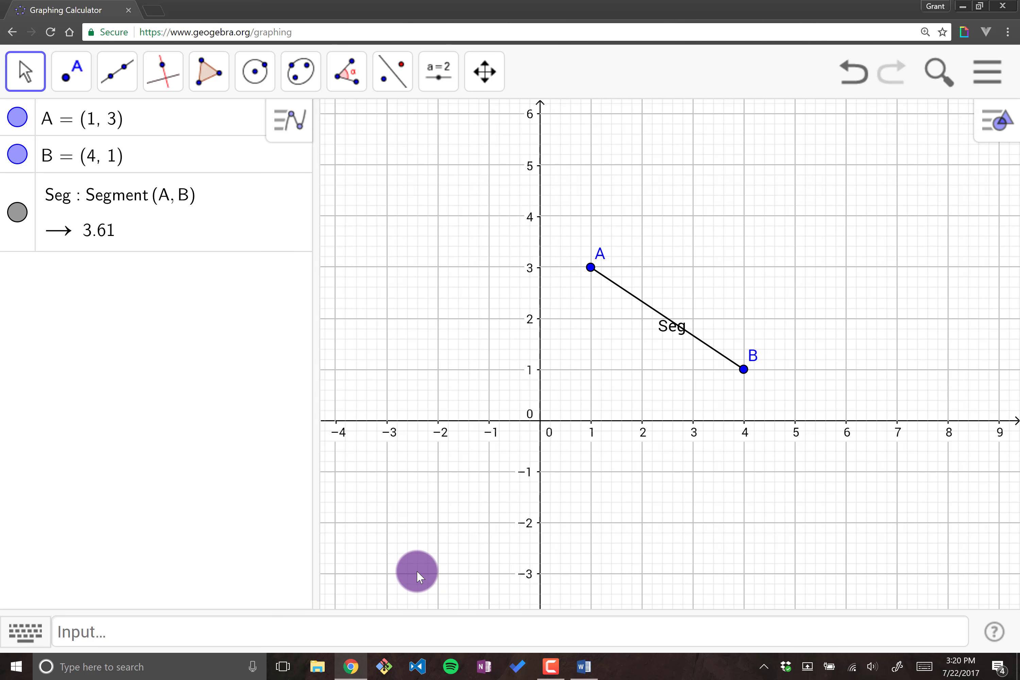
Write the general pattern Name = Command in the Input Bar without submitting it, and clear it again.
{"action": "left_click_drag", "start_coordinate": [754, 290], "coordinate": [586, 453]}
{"action": "left_click", "coordinate": [422, 635]}
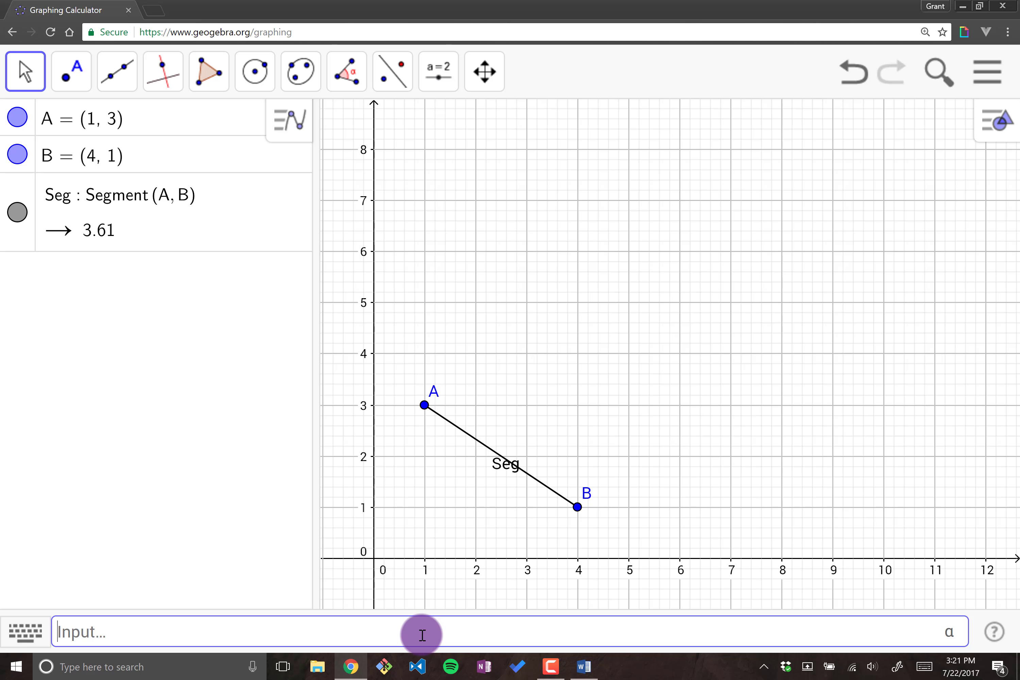
{"action": "type", "text": "Name "}
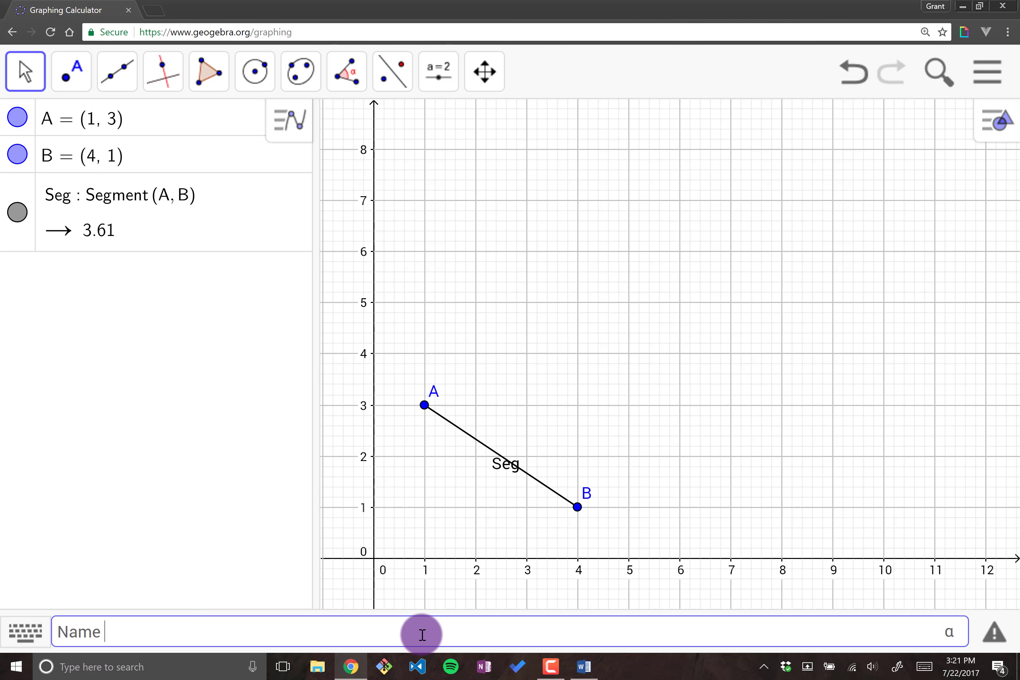
{"action": "type", "text": "= Command"}
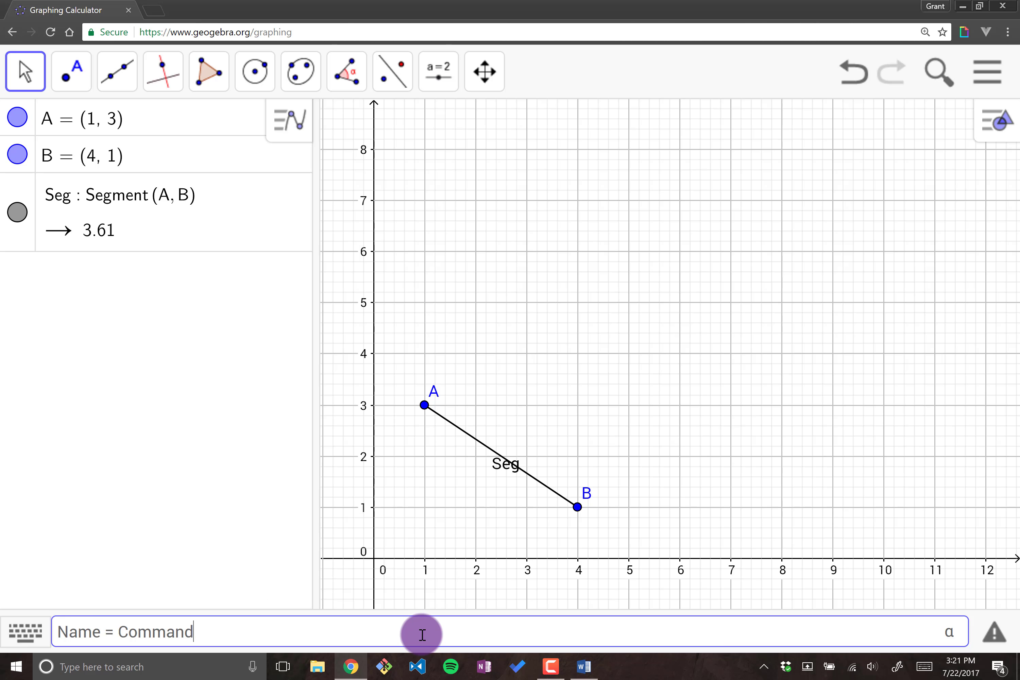
{"action": "left_click_drag", "start_coordinate": [423, 635], "coordinate": [33, 629]}
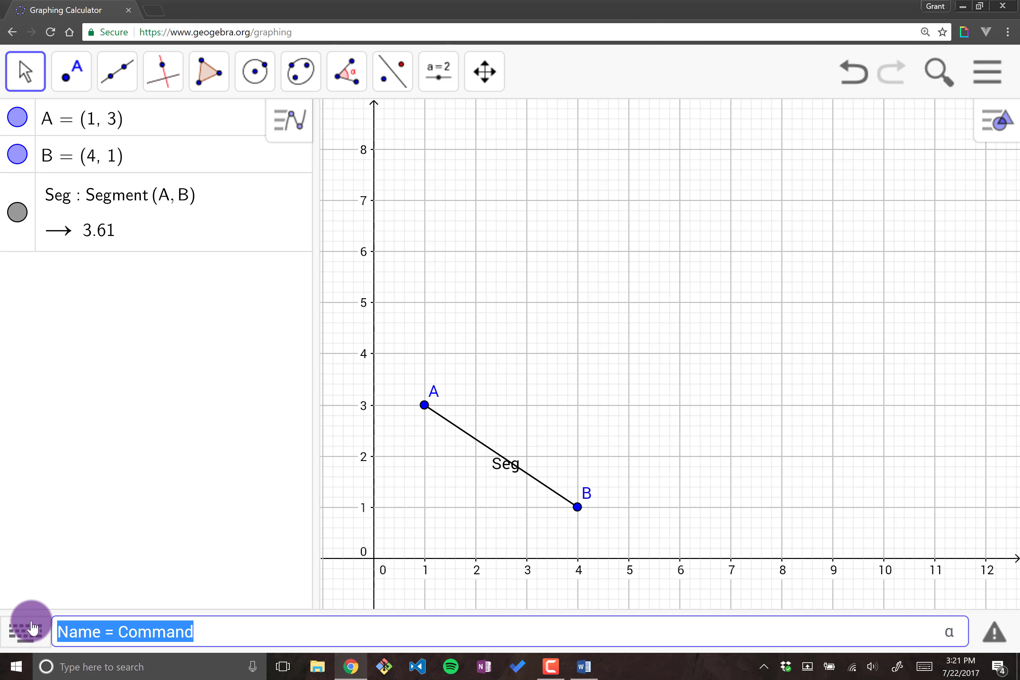
{"action": "key", "text": "BackSpace"}
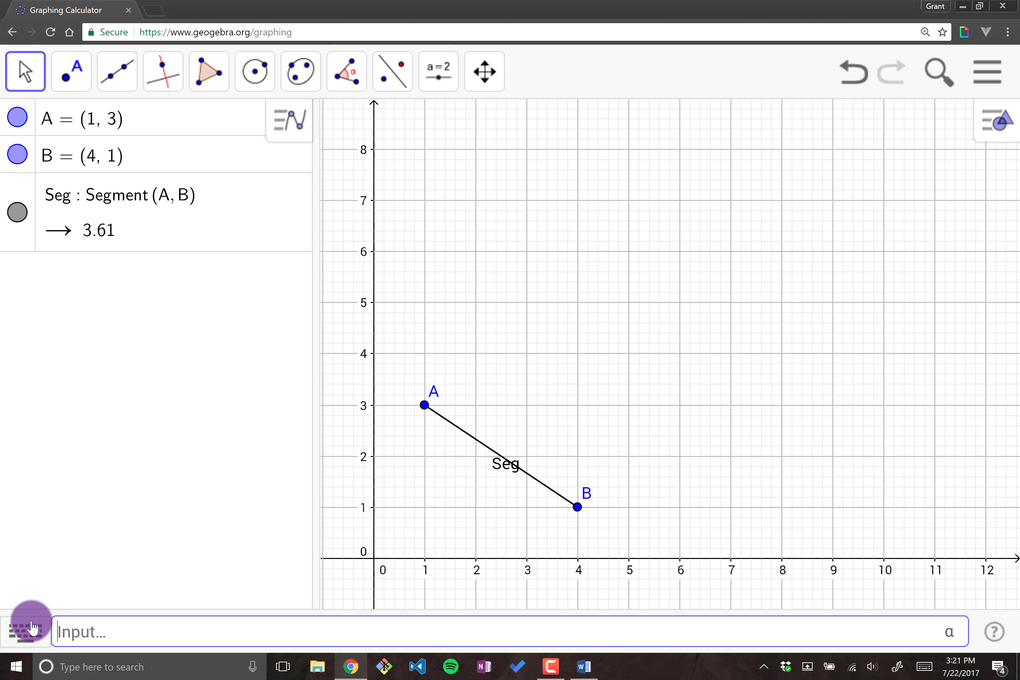
Create a point named A with subscript 2 at (3, 3) with the command A_2 = (3,3).
{"action": "type", "text": "A_"}
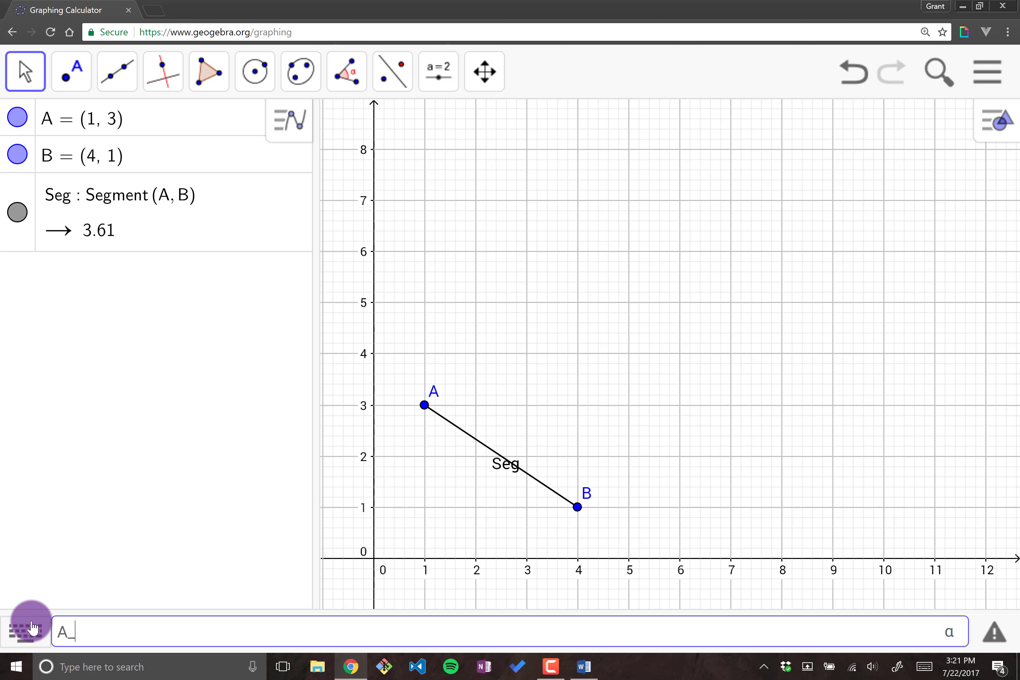
{"action": "type", "text": "2 = (3,3"}
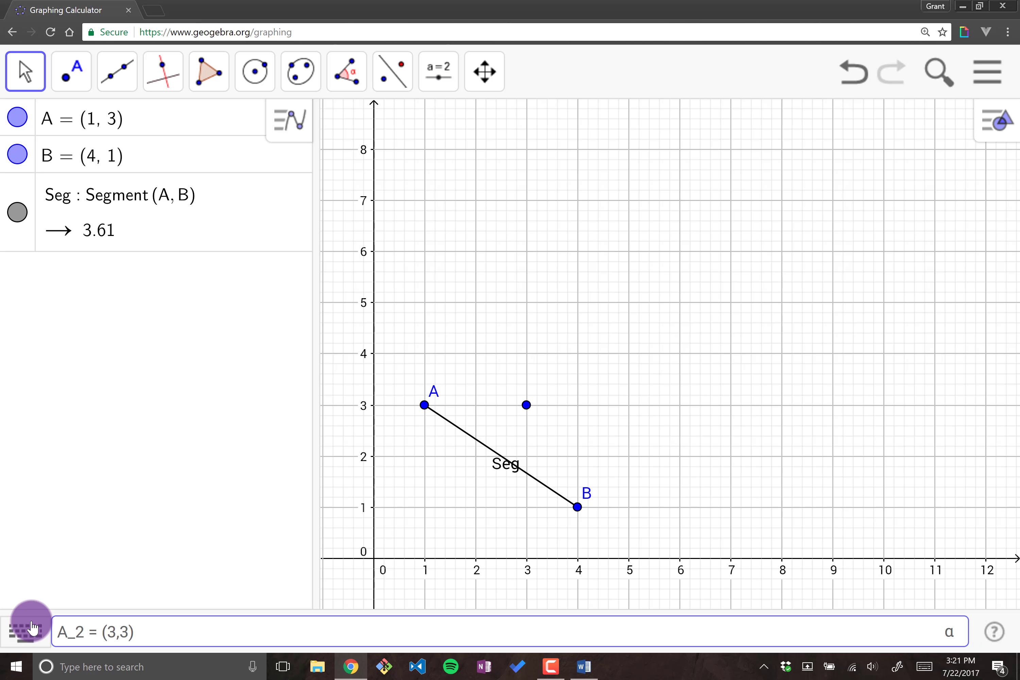
{"action": "key", "text": "Return"}
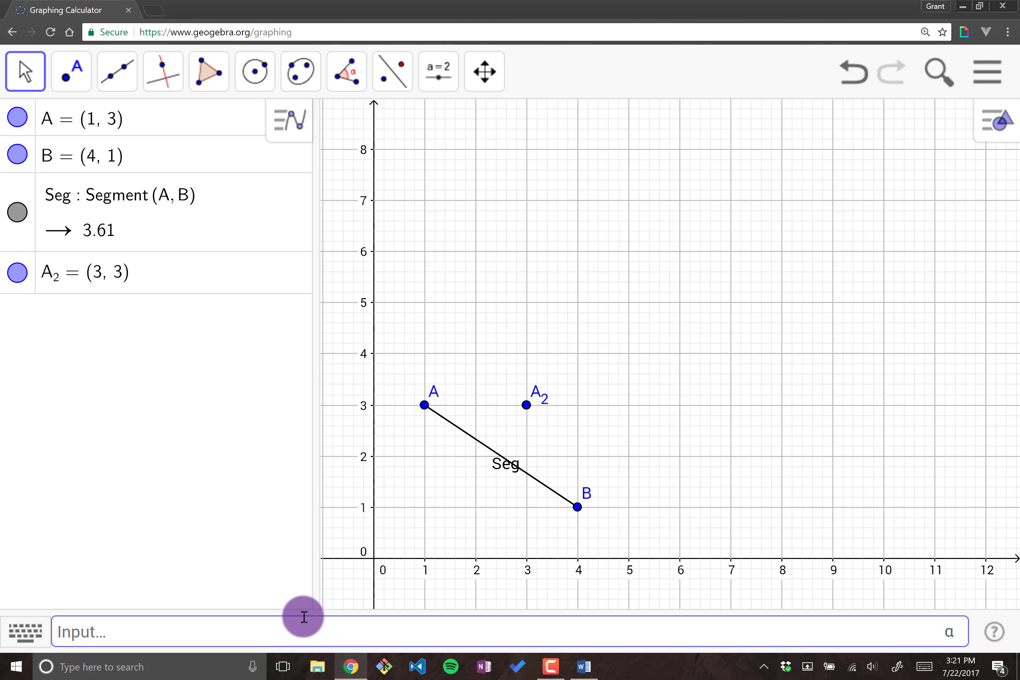
Create a point named A with the multi-character subscript 2,3 at (4, 4) with the command A_{2,3} = (4,4).
{"action": "type", "text": "A_"}
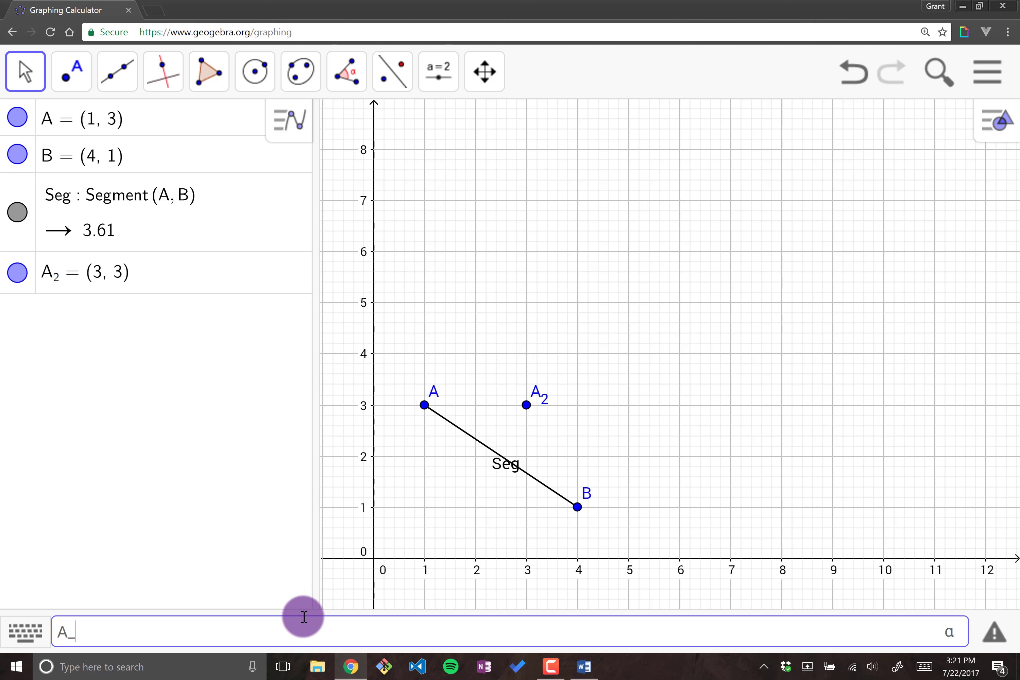
{"action": "type", "text": "{2,3} = (4,4"}
{"action": "key", "text": "Return"}
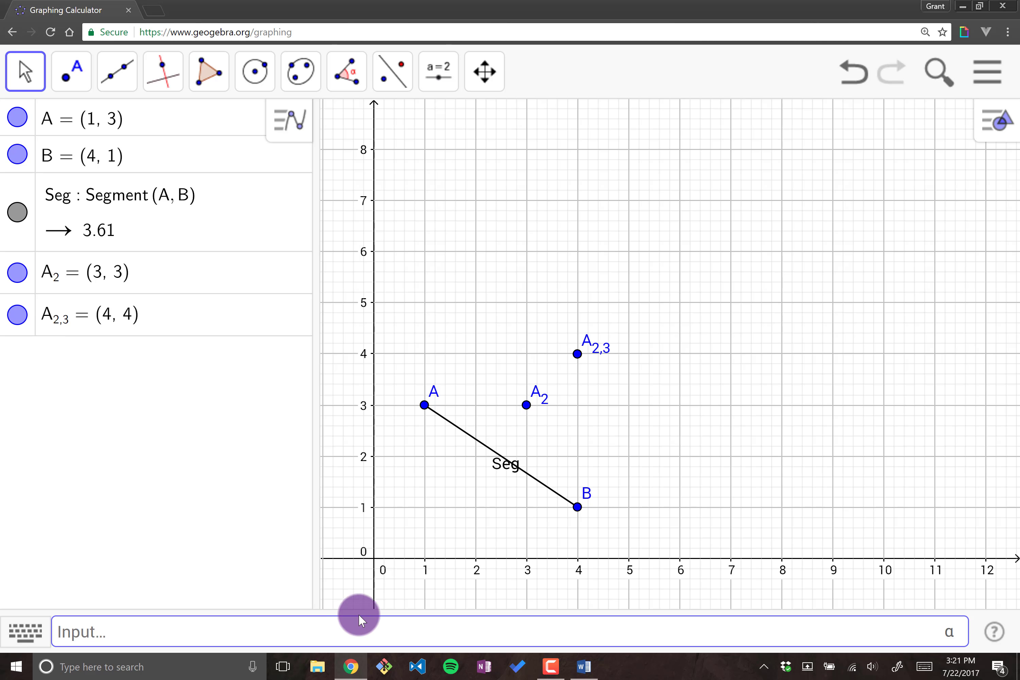
Show the style bar of the algebra list and sort its objects by Object Type.
{"action": "mouse_move", "coordinate": [599, 349]}
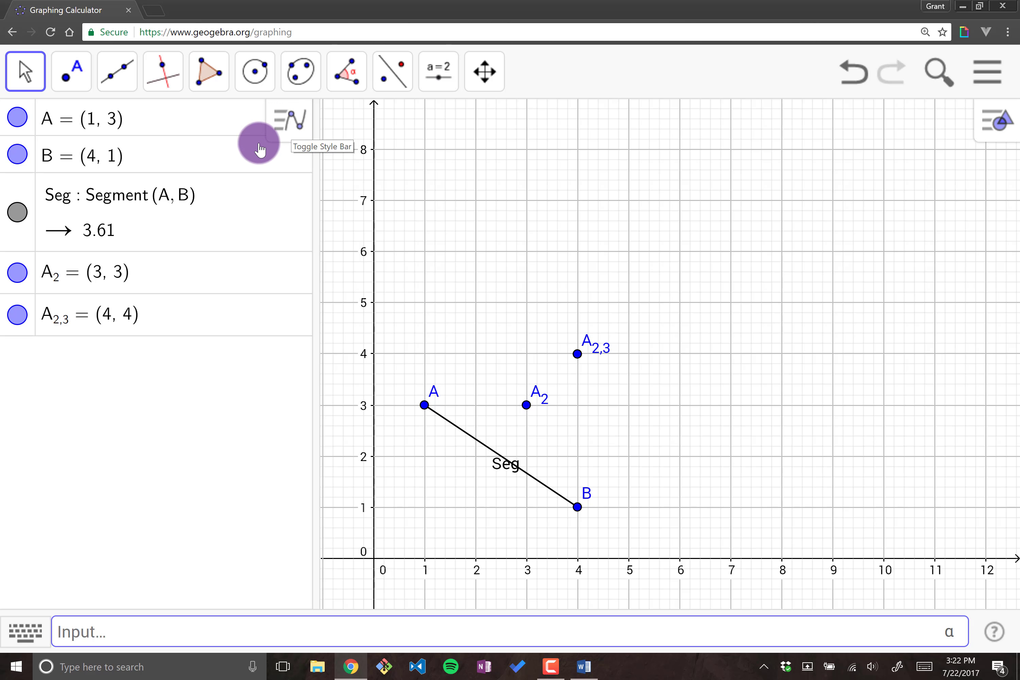
{"action": "left_click", "coordinate": [282, 126]}
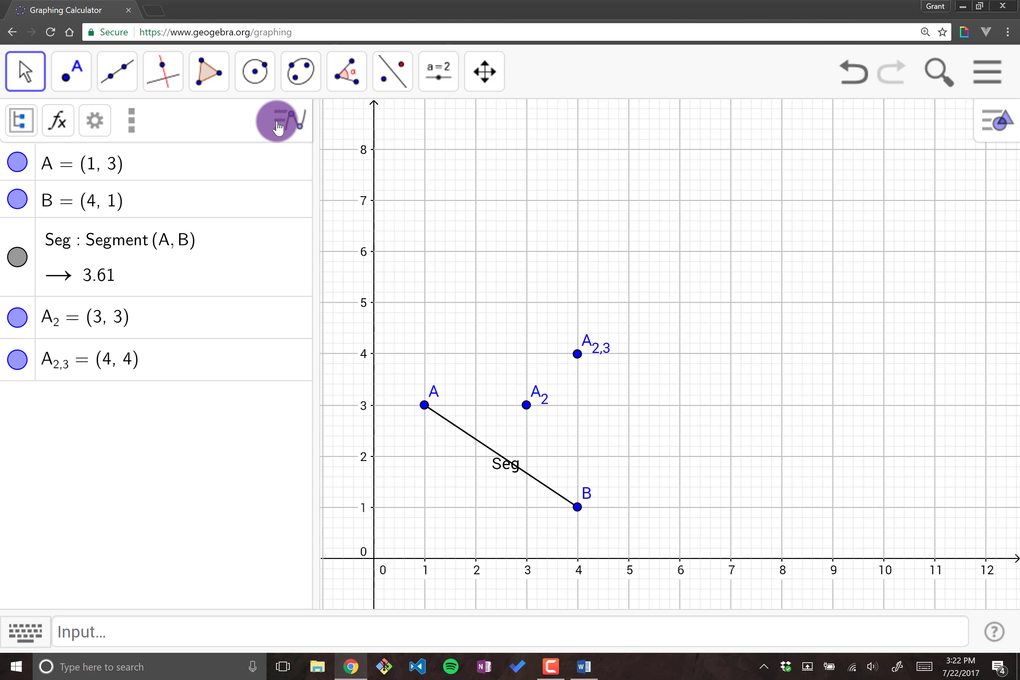
{"action": "left_click", "coordinate": [27, 128]}
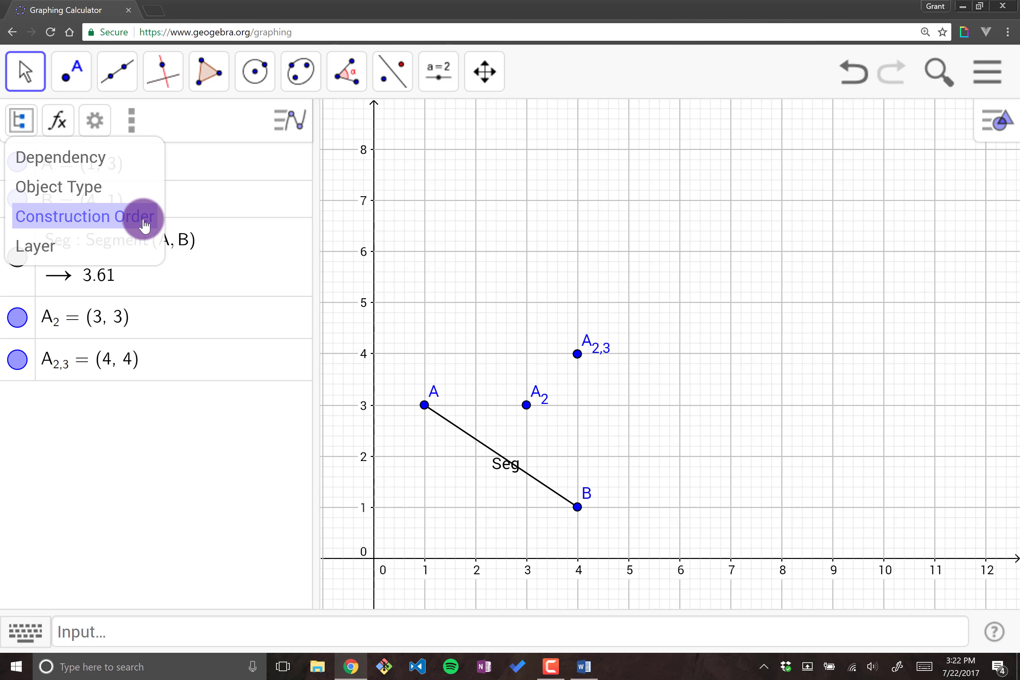
{"action": "left_click", "coordinate": [122, 194]}
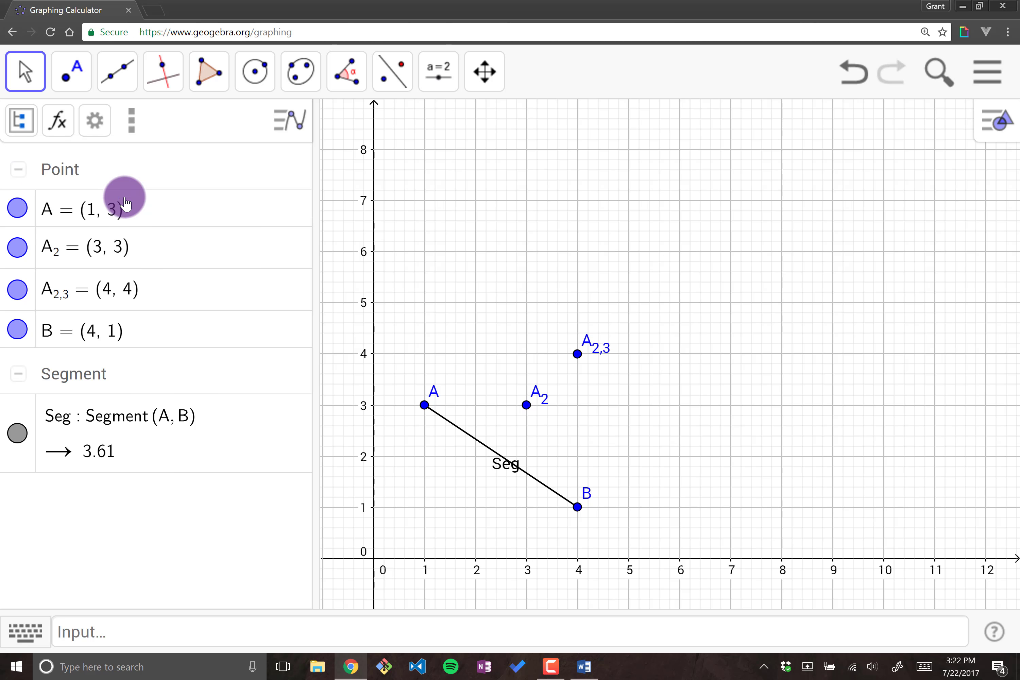